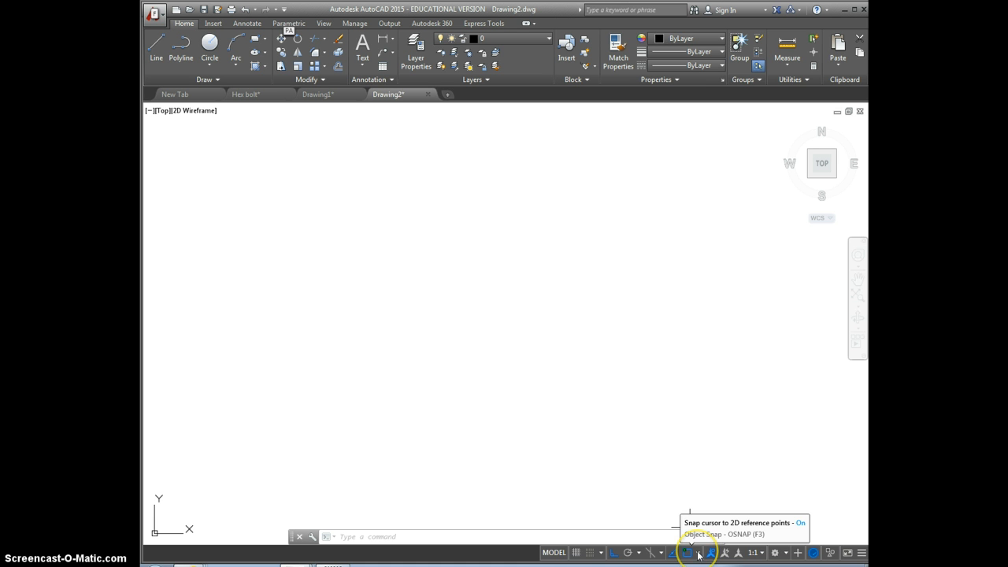
Step: Set the drafting grid snap type to Isometric snap
{"action": "left_click", "coordinate": [698, 553]}
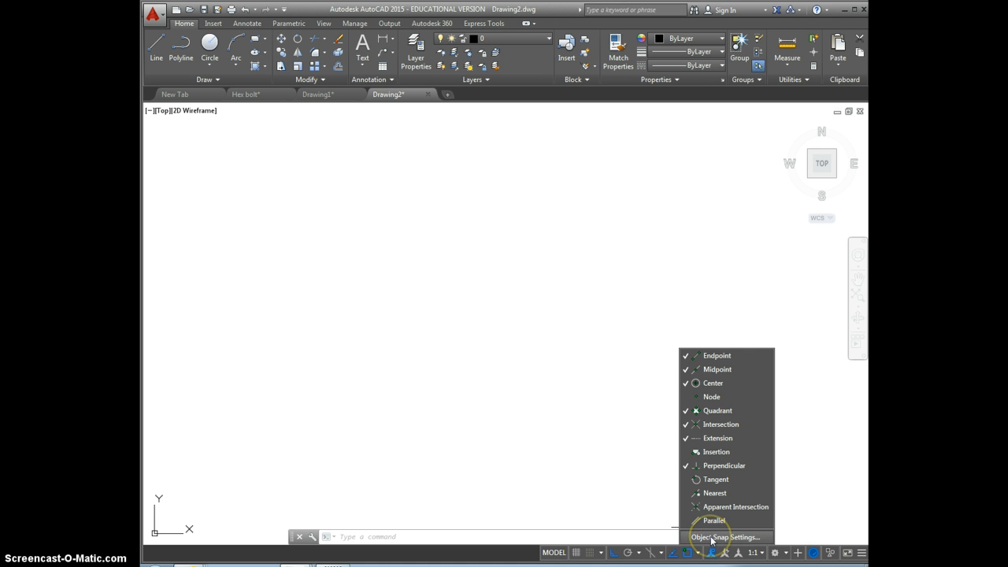
{"action": "left_click", "coordinate": [711, 537]}
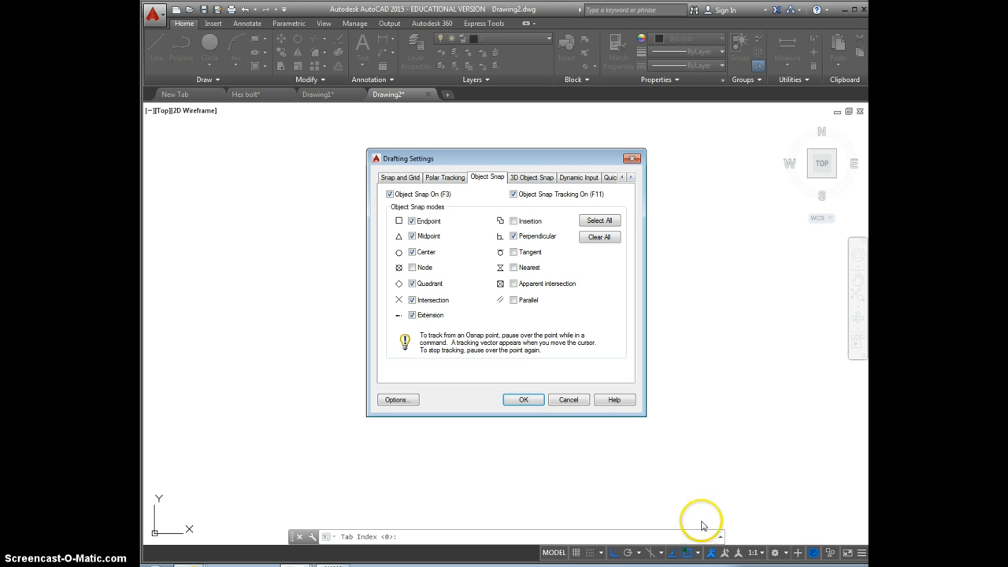
{"action": "left_click", "coordinate": [409, 180]}
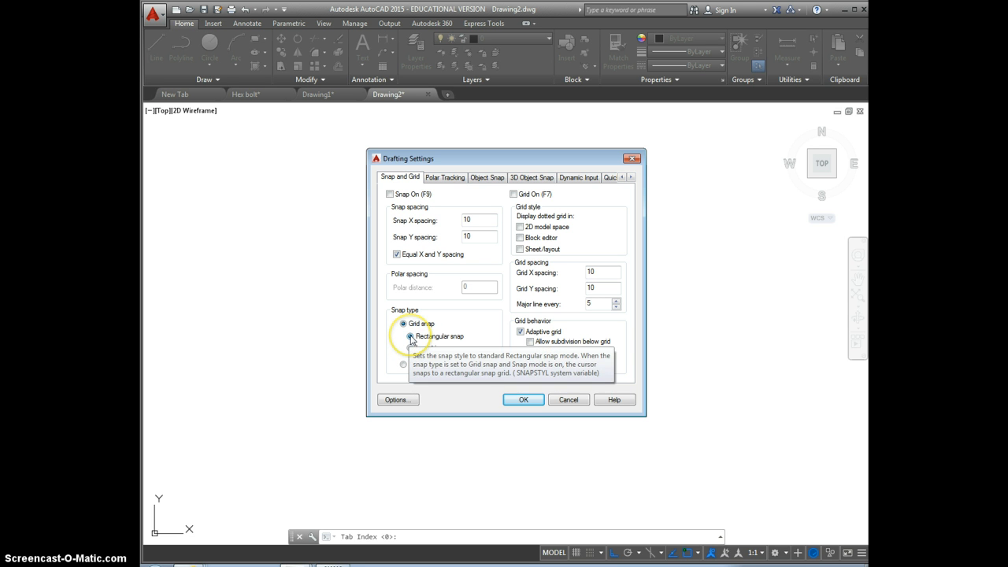
{"action": "left_click", "coordinate": [411, 348]}
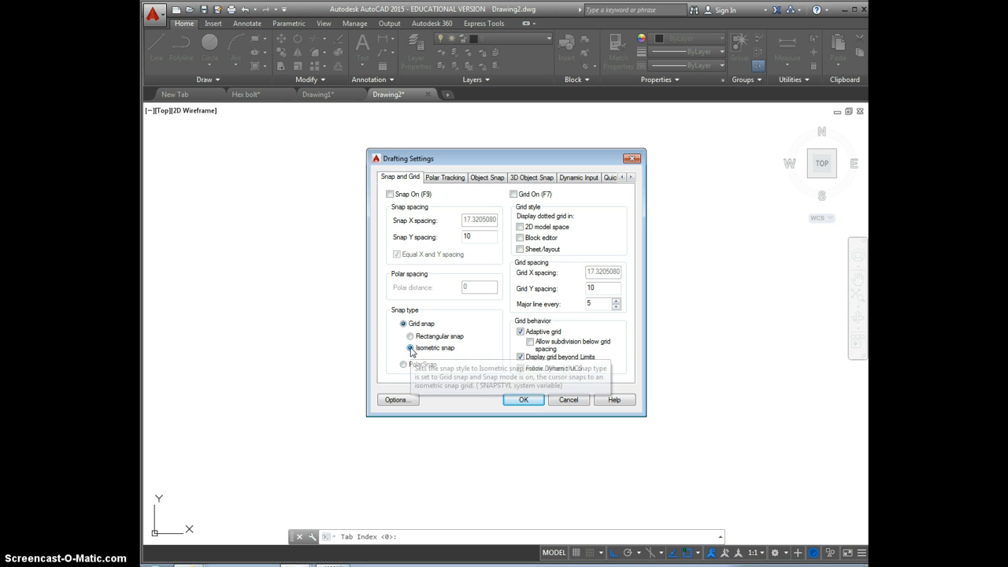
{"action": "left_click", "coordinate": [525, 400]}
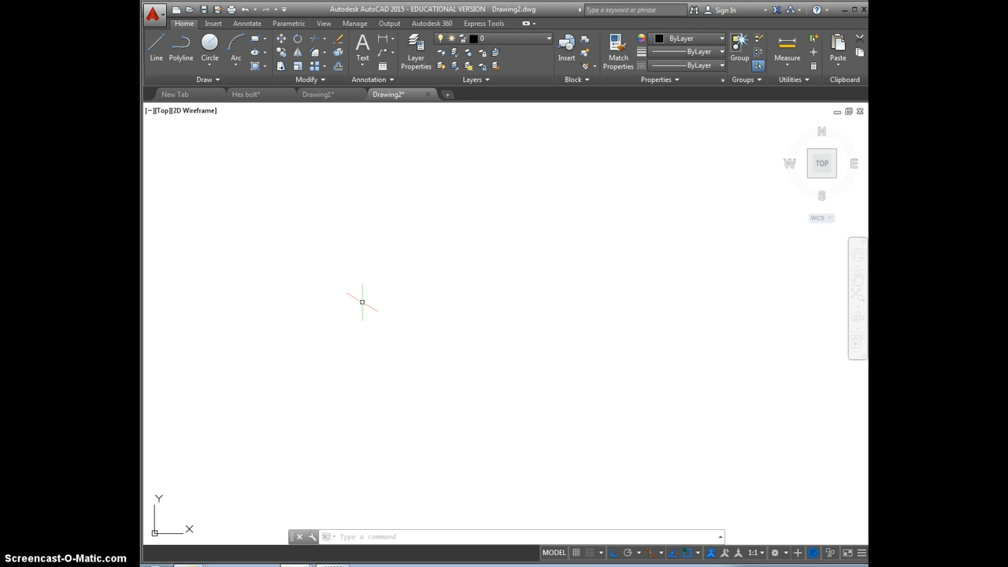
Step: Cycle through the isometric drawing planes and leave Isoplane Right active
{"action": "left_click", "coordinate": [340, 536]}
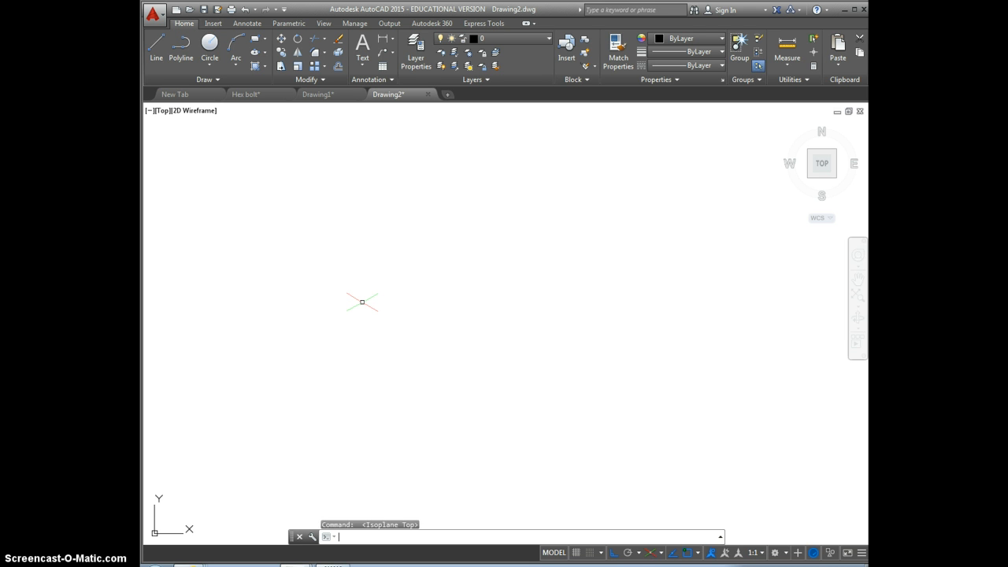
{"action": "key", "text": "F5"}
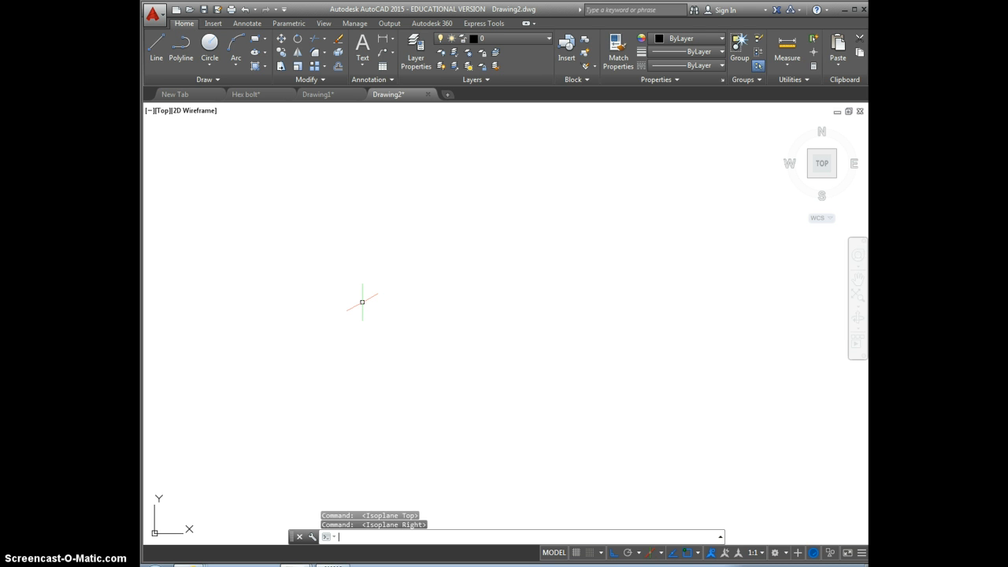
{"action": "key", "text": "F5"}
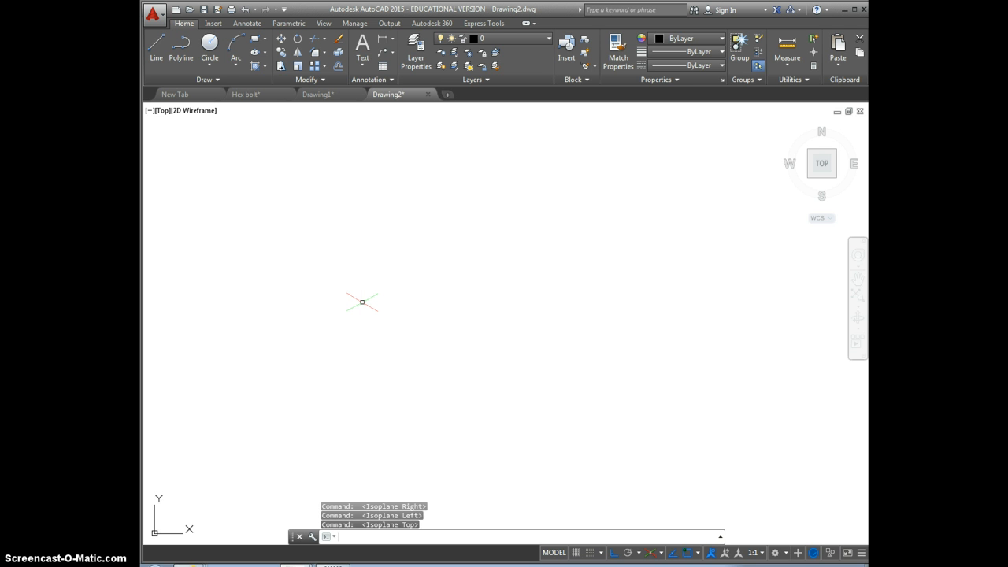
{"action": "left_click", "coordinate": [372, 254]}
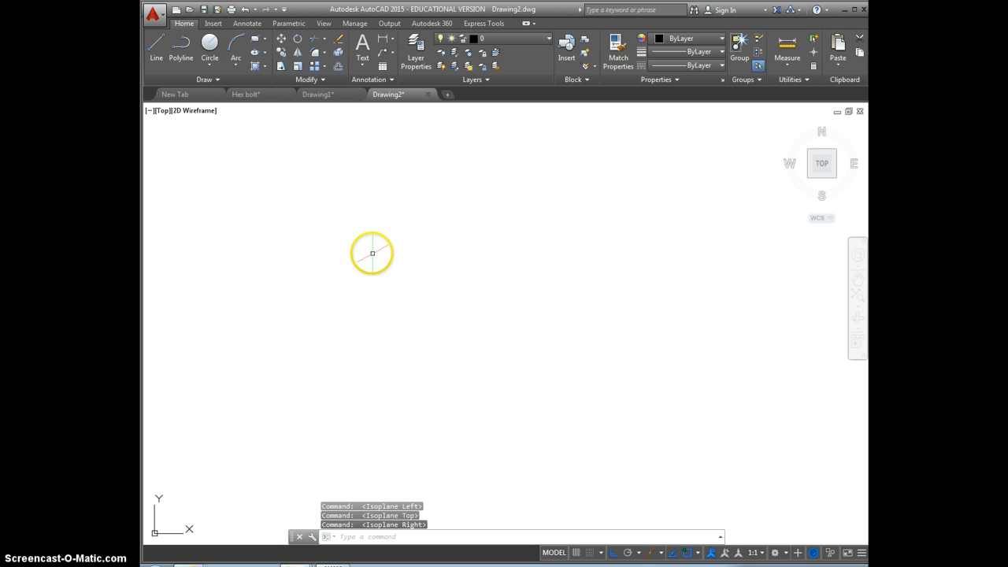
Step: Draw a 560 line rising at 30° and continue it with a 50 vertical line upward from its upper end
{"action": "left_click", "coordinate": [157, 47]}
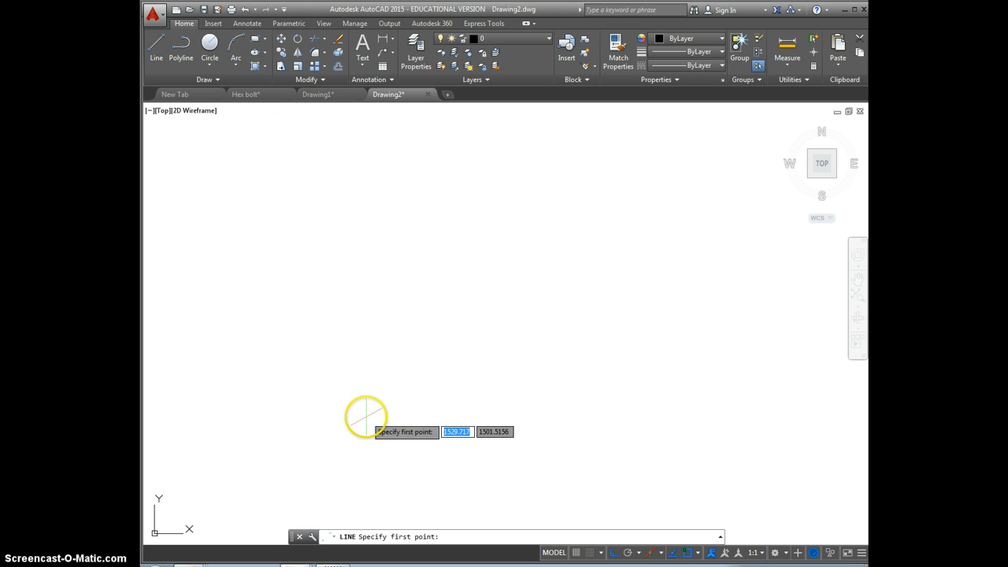
{"action": "left_click", "coordinate": [359, 444]}
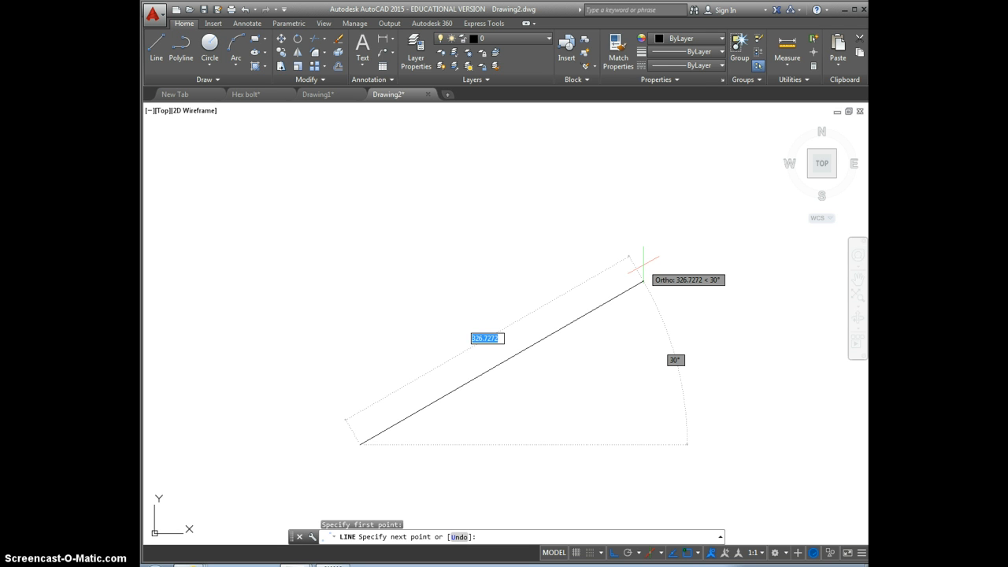
{"action": "type", "text": "560"}
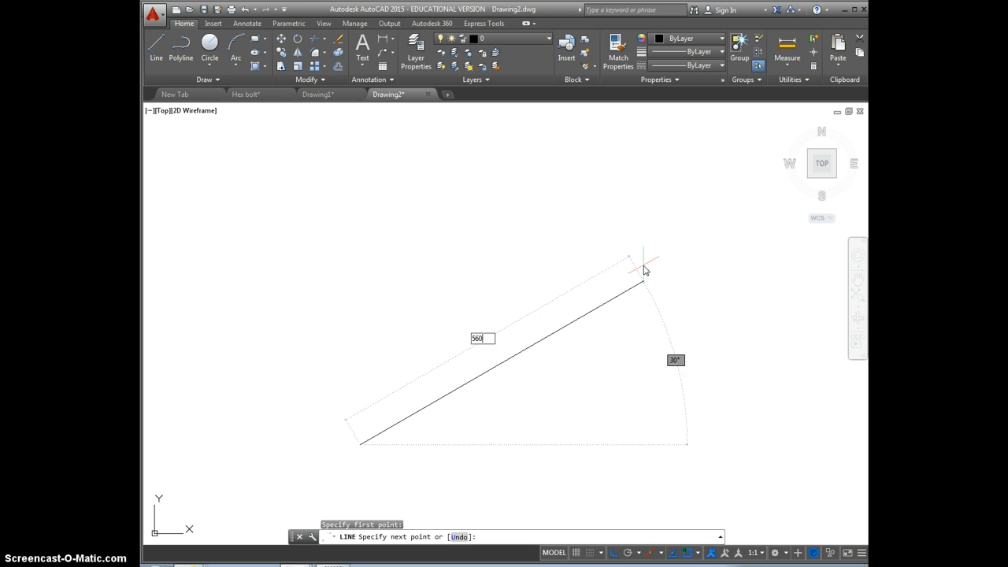
{"action": "key", "text": "Return"}
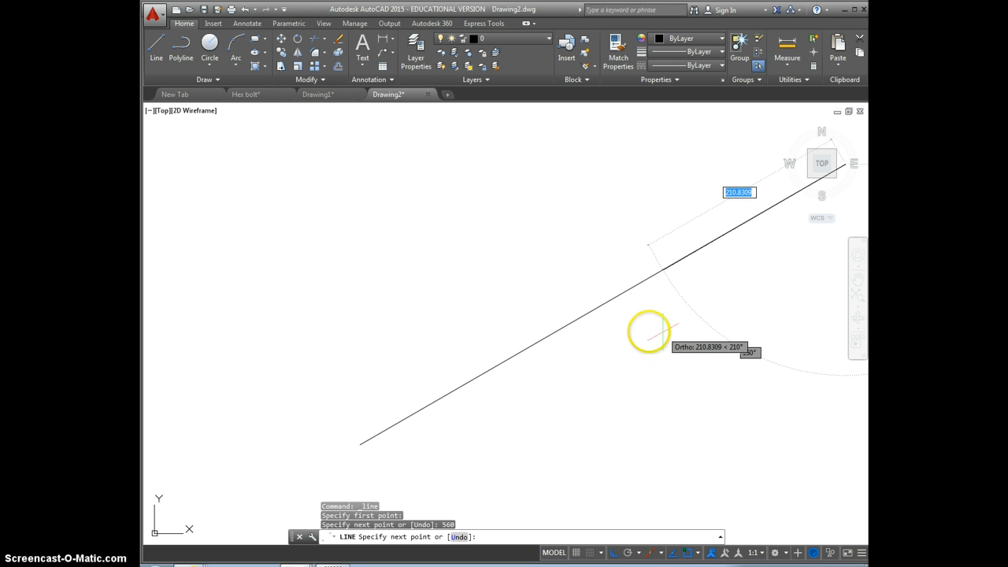
{"action": "scroll", "coordinate": [648, 333], "scroll_direction": "down", "scroll_amount": 3}
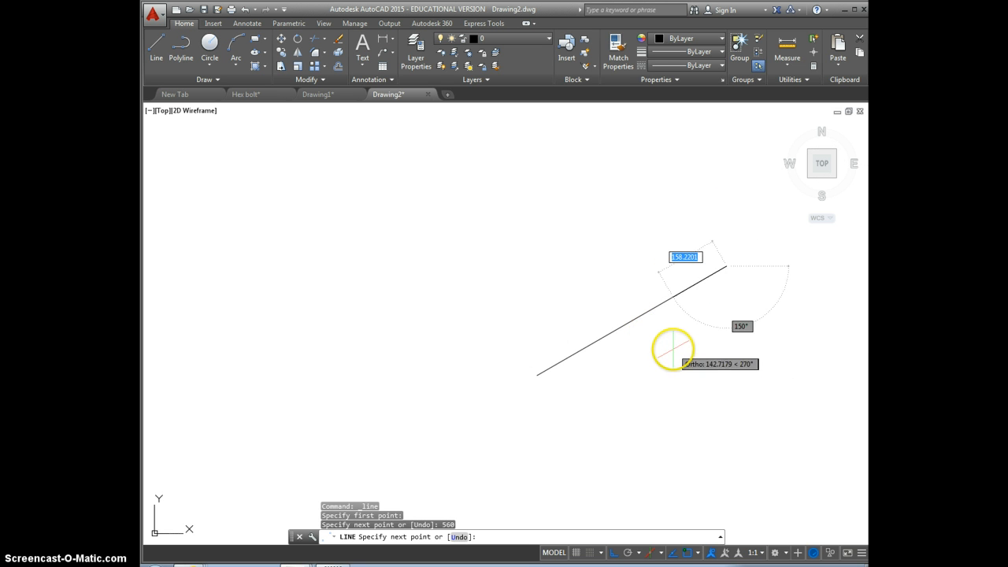
{"action": "middle_click_drag", "start_coordinate": [685, 325], "coordinate": [495, 333]}
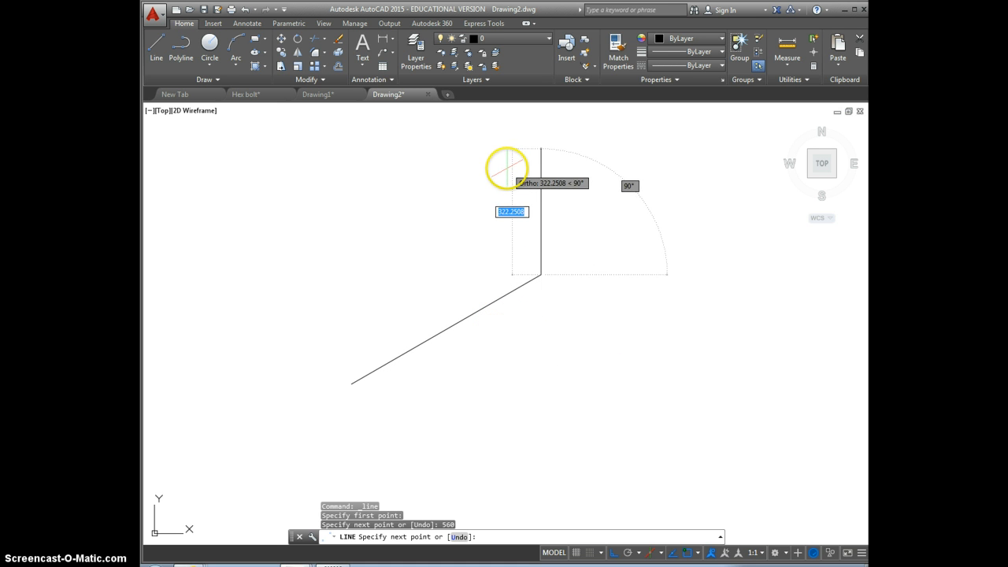
{"action": "type", "text": "5"}
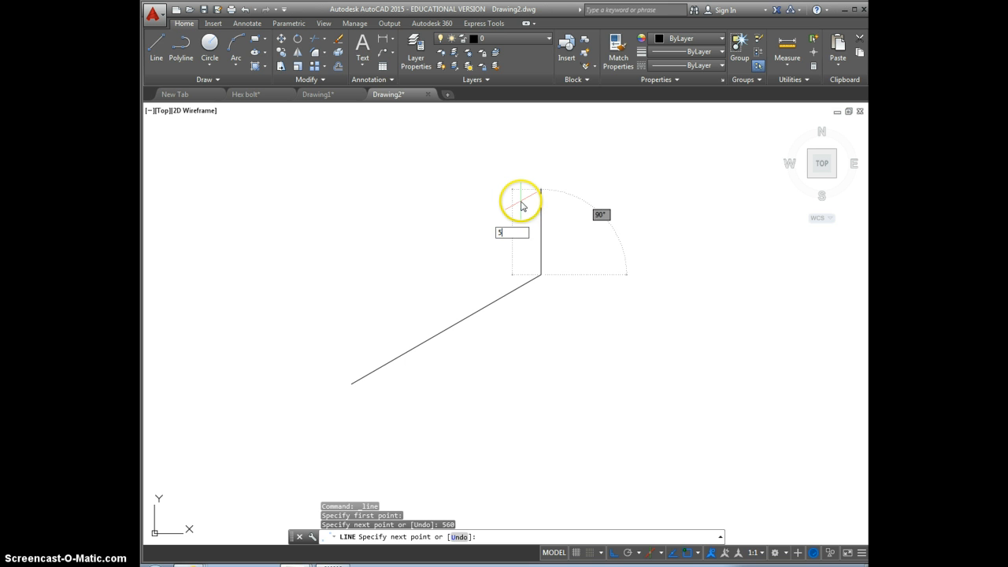
{"action": "key", "text": "Return"}
{"action": "key", "text": "Return"}
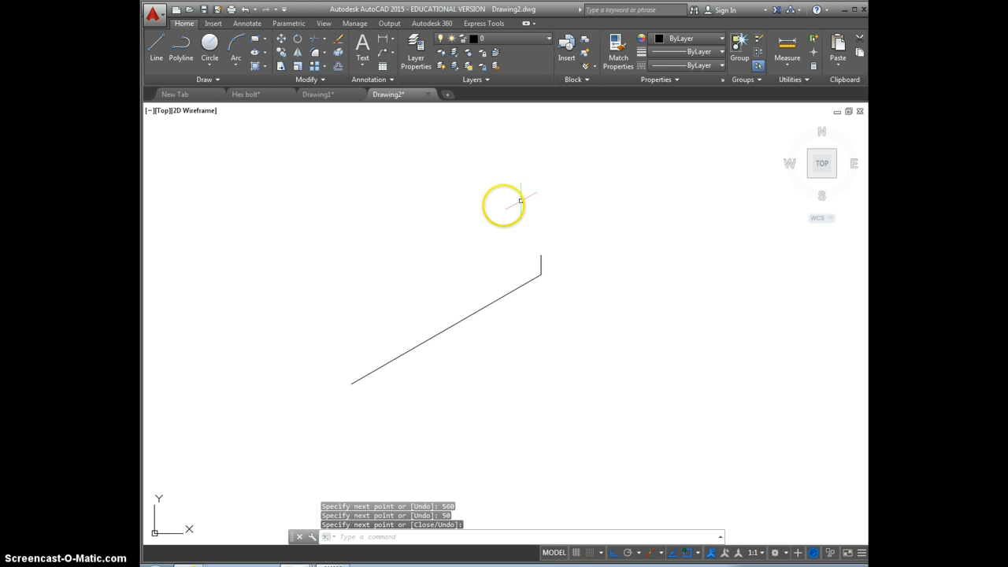
Step: Draw a 50 vertical line upward from the lower-left end of the 560 line
{"action": "right_click", "coordinate": [402, 212]}
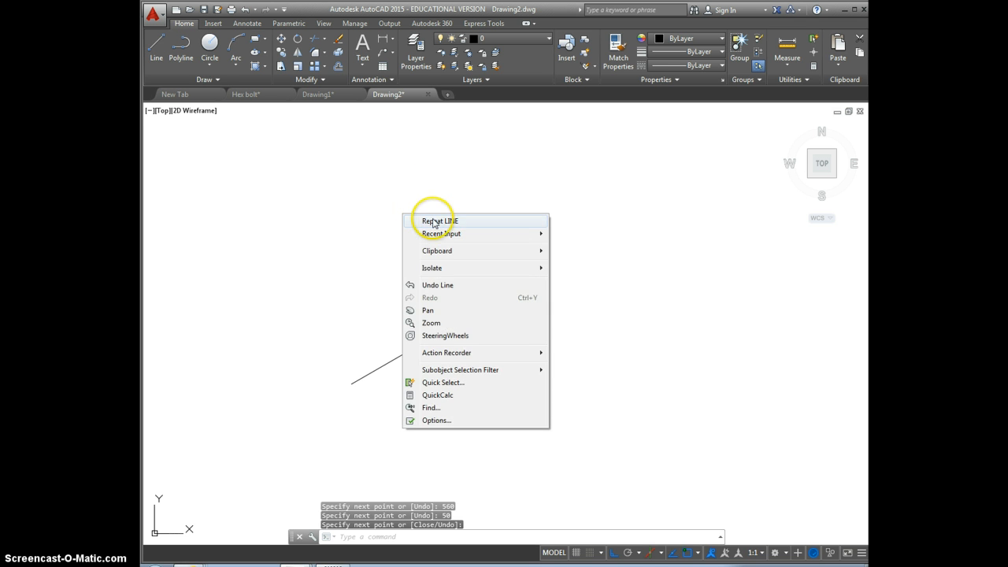
{"action": "left_click", "coordinate": [431, 220]}
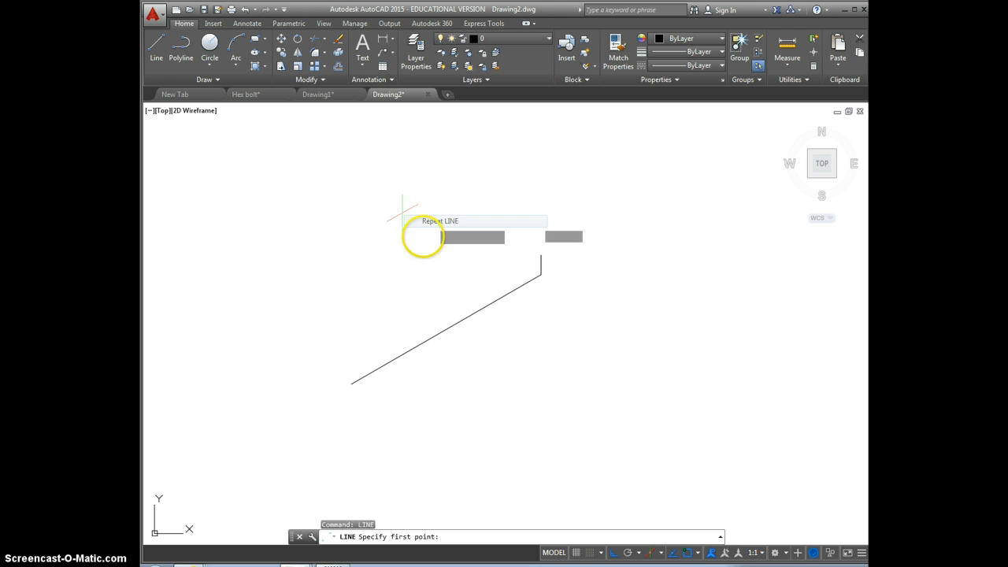
{"action": "left_click", "coordinate": [351, 384]}
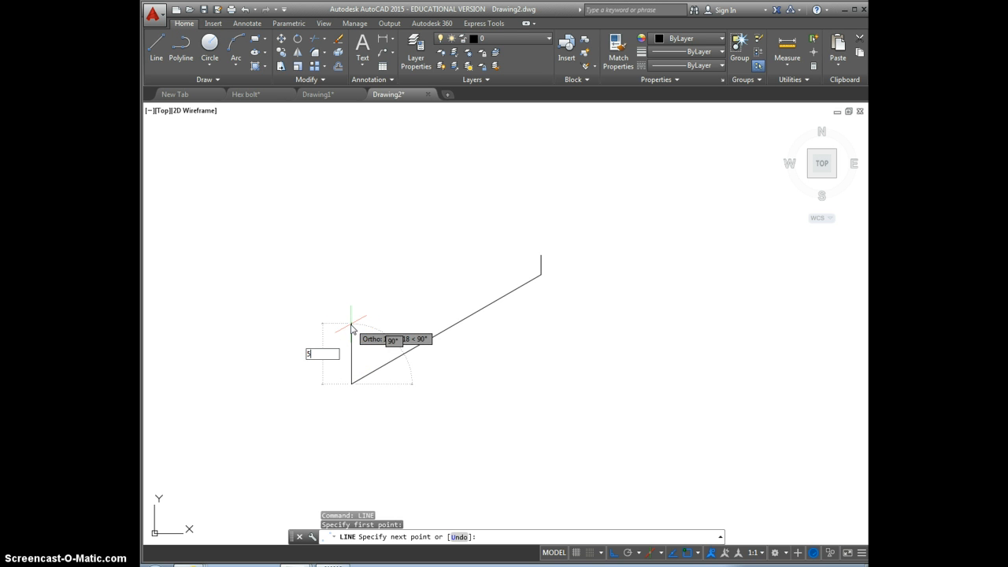
{"action": "type", "text": "50"}
{"action": "key", "text": "Return"}
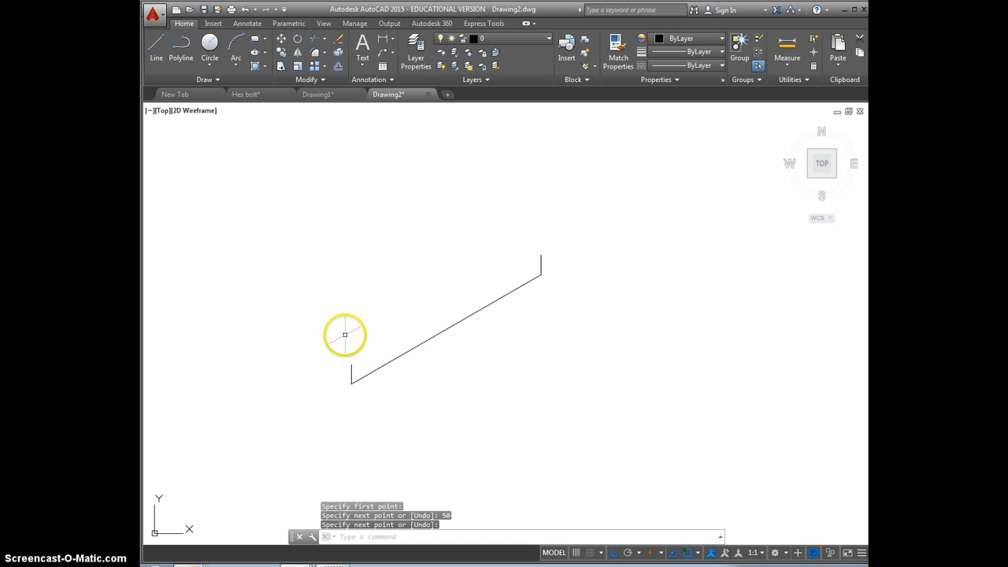
Step: From the 560 line's midpoint, draw a line 100 up, 50 along 30°, and on to the top of the right vertical edge
{"action": "right_click", "coordinate": [339, 274]}
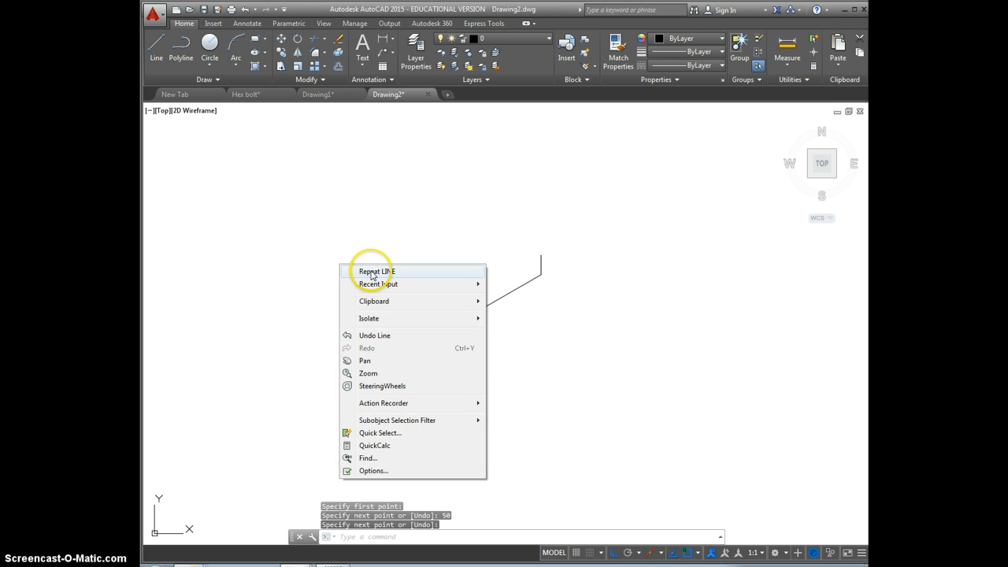
{"action": "left_click", "coordinate": [365, 269]}
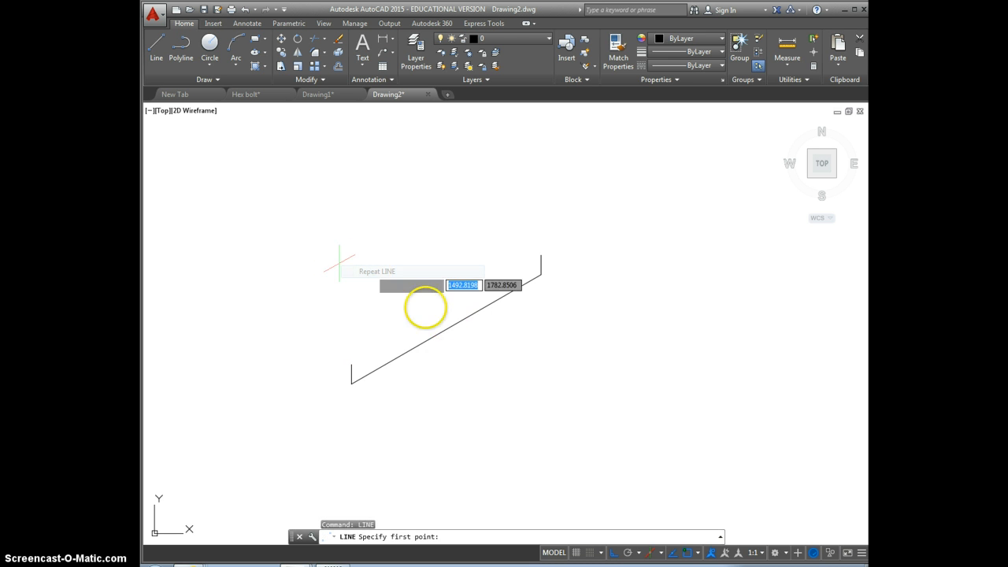
{"action": "left_click", "coordinate": [445, 329]}
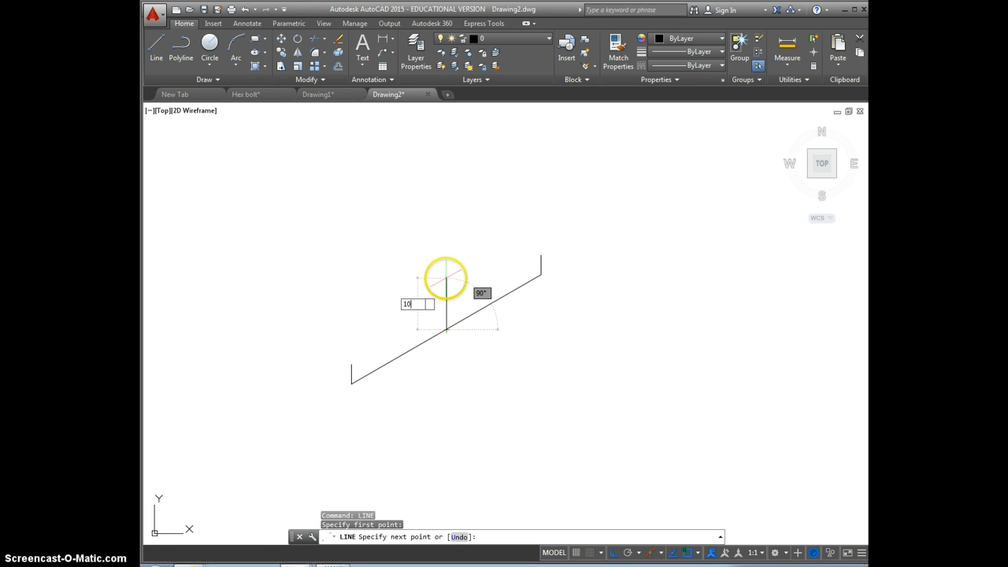
{"action": "key", "text": "Return"}
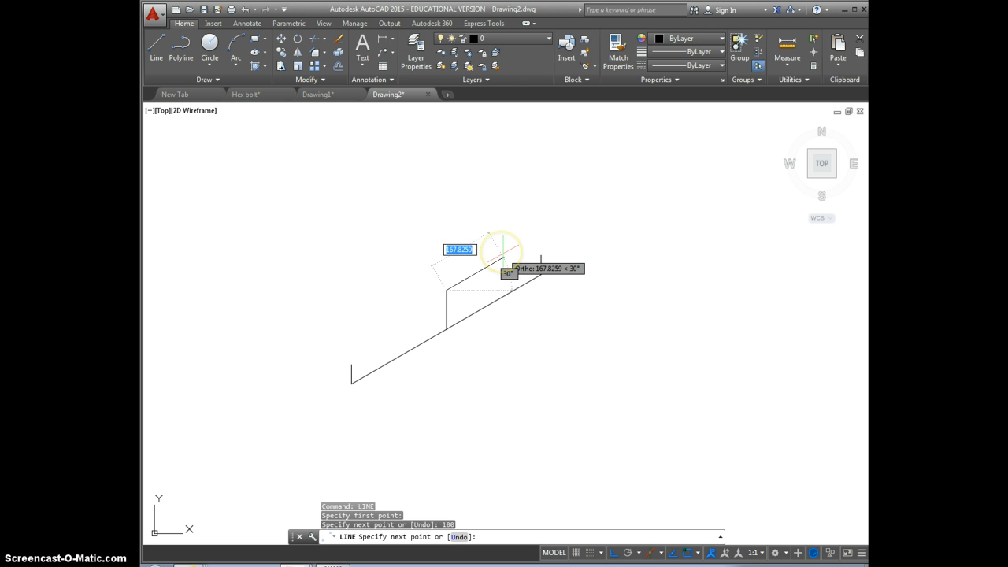
{"action": "type", "text": "5"}
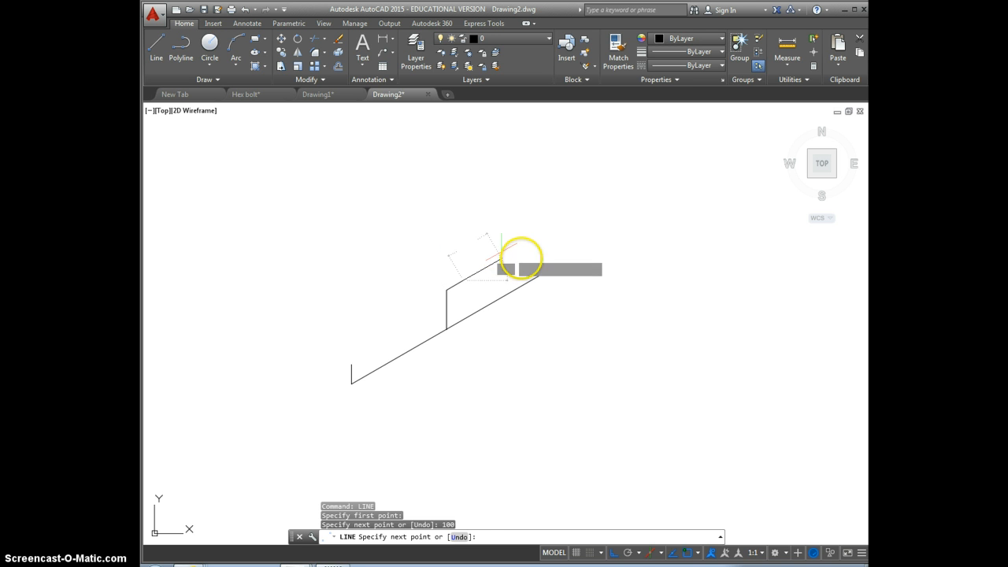
{"action": "key", "text": "Return"}
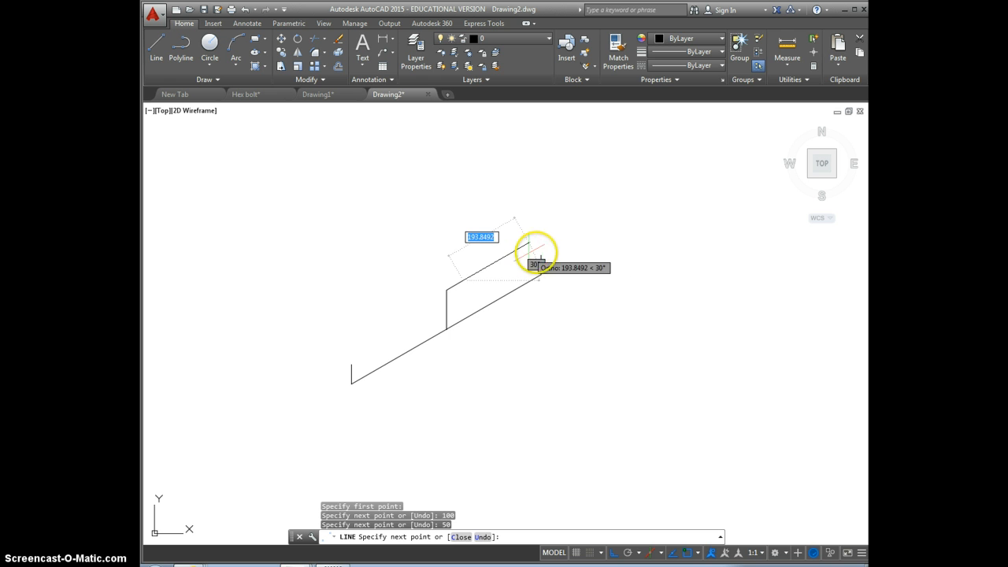
{"action": "left_click", "coordinate": [541, 256]}
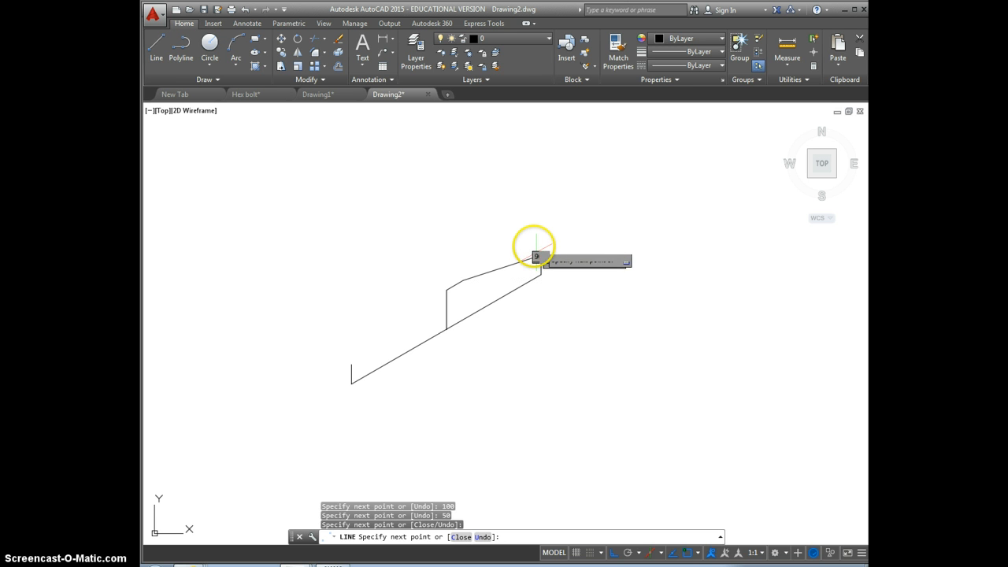
{"action": "key", "text": "Return"}
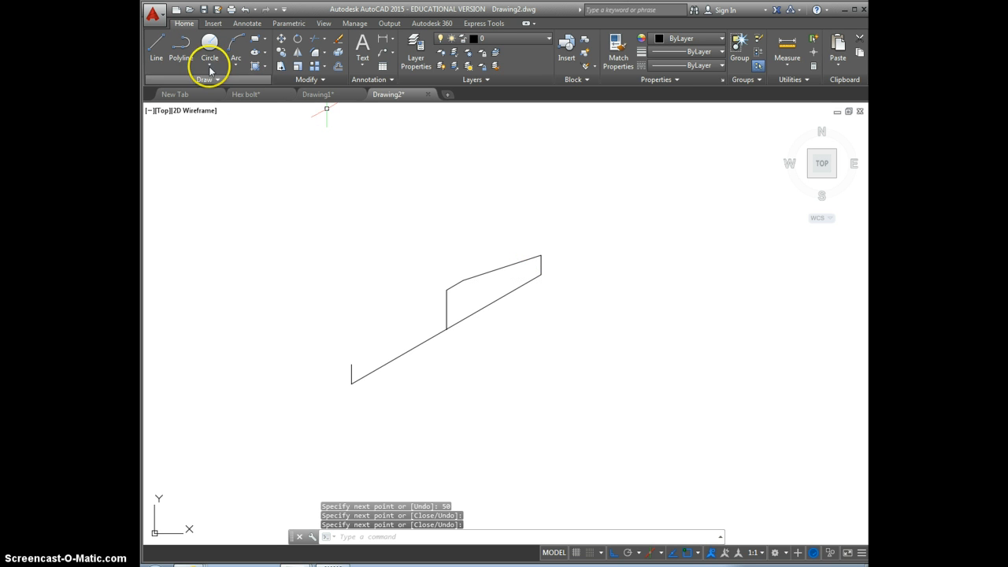
Step: From the top of the centre vertical line, draw 50 along 210° and on to the top of the left vertical edge
{"action": "right_click", "coordinate": [249, 212]}
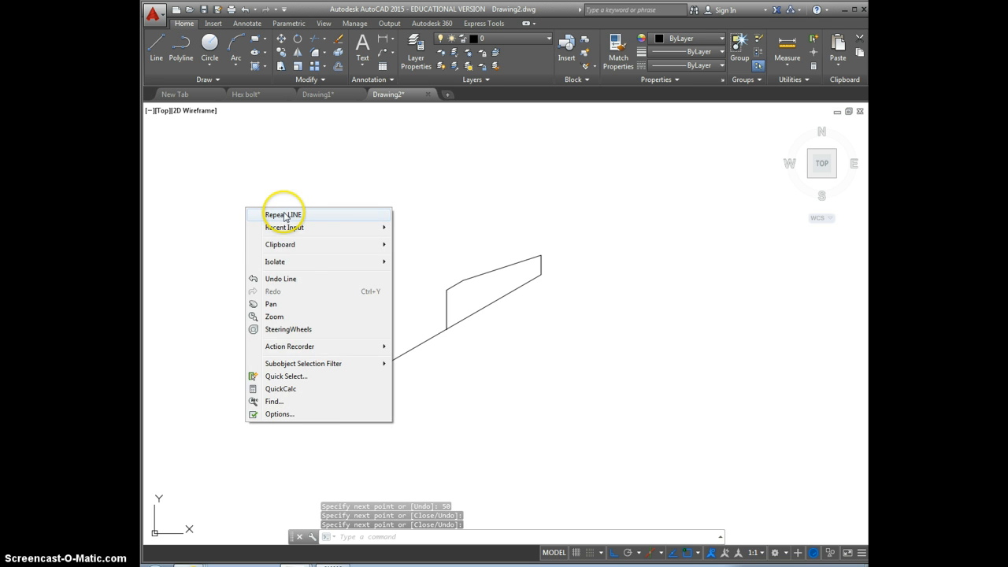
{"action": "left_click", "coordinate": [268, 215]}
{"action": "left_click", "coordinate": [446, 291]}
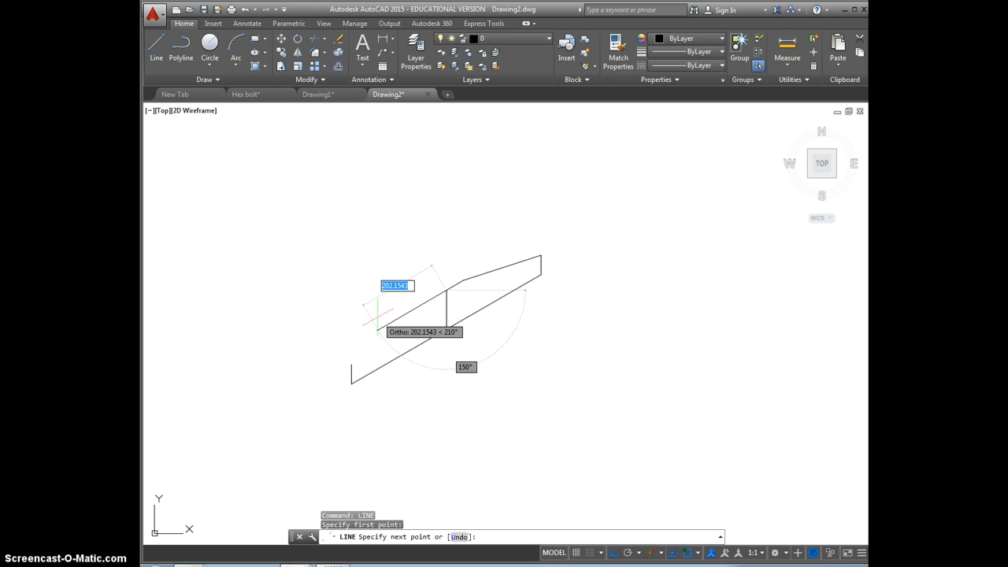
{"action": "key", "text": "Return"}
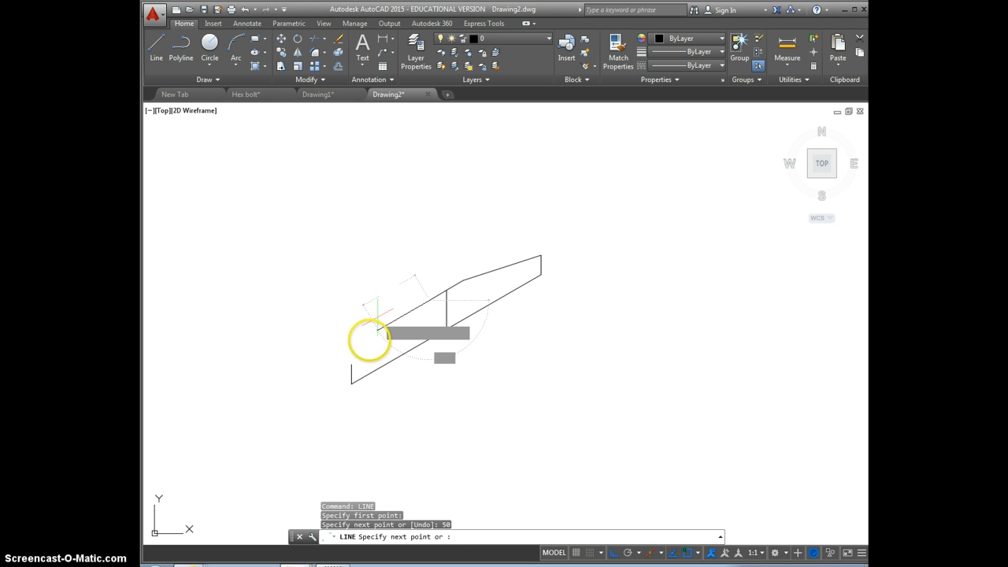
{"action": "left_click", "coordinate": [354, 364]}
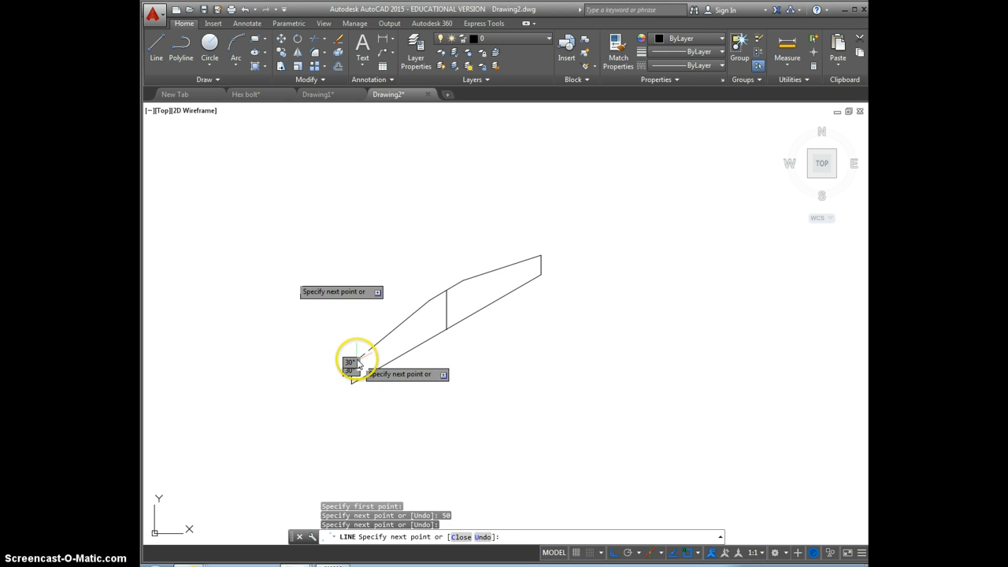
{"action": "key", "text": "Return"}
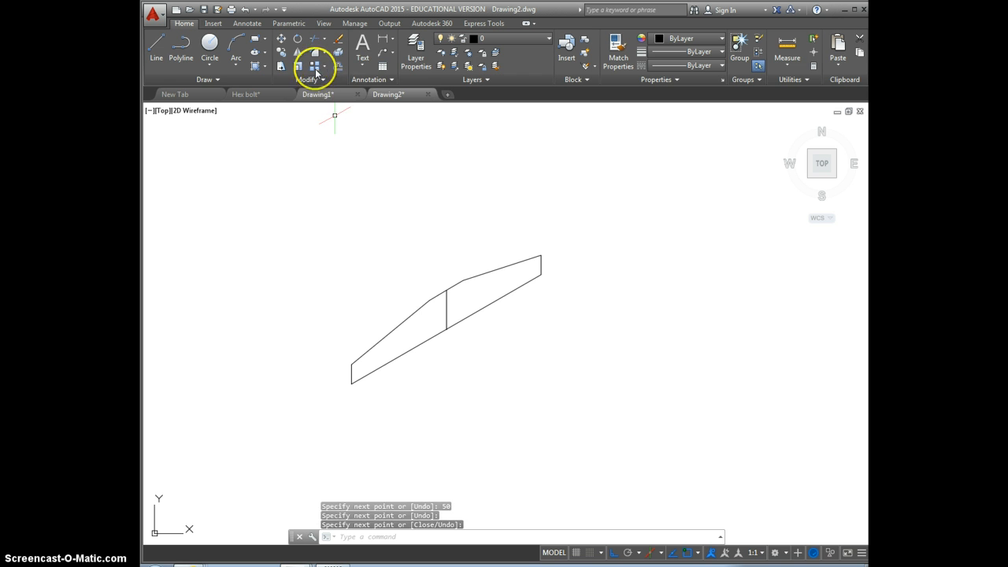
Step: Erase the vertical construction line at the middle of the side outline
{"action": "left_click", "coordinate": [340, 41]}
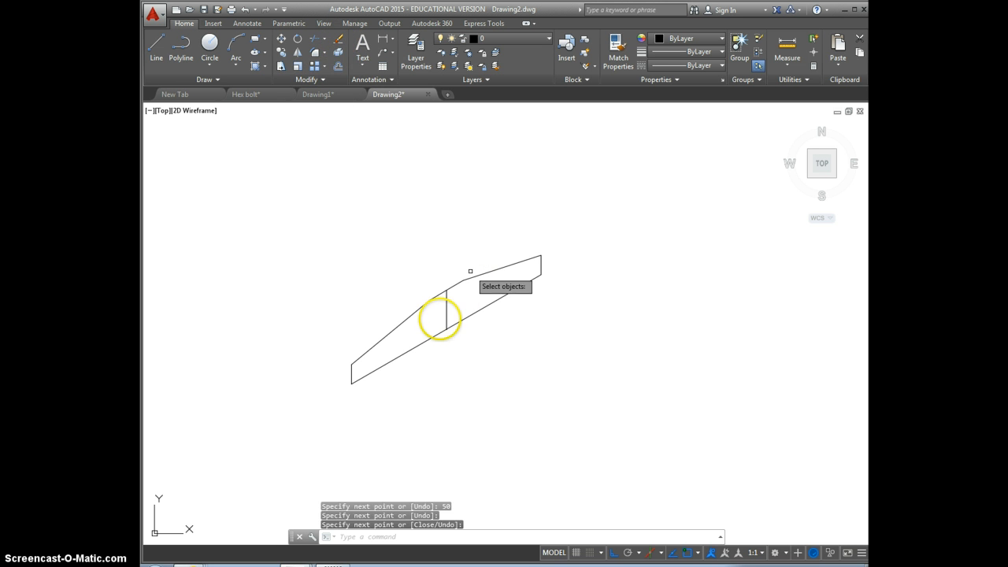
{"action": "left_click", "coordinate": [446, 311]}
{"action": "key", "text": "Return"}
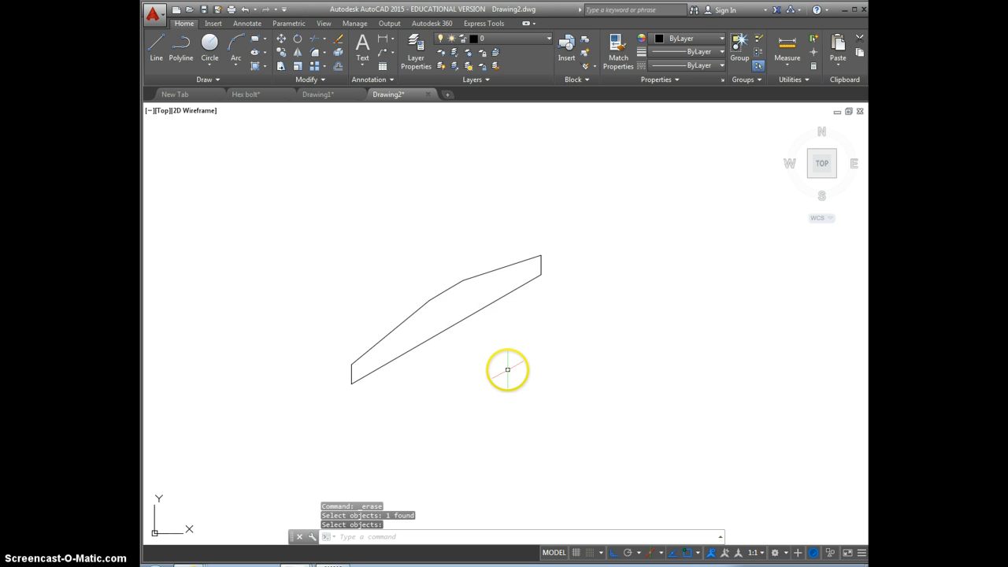
Step: Switch to the left isoplane and draw a 100 line at 150° from the outline's lower-left corner
{"action": "key", "text": "F5"}
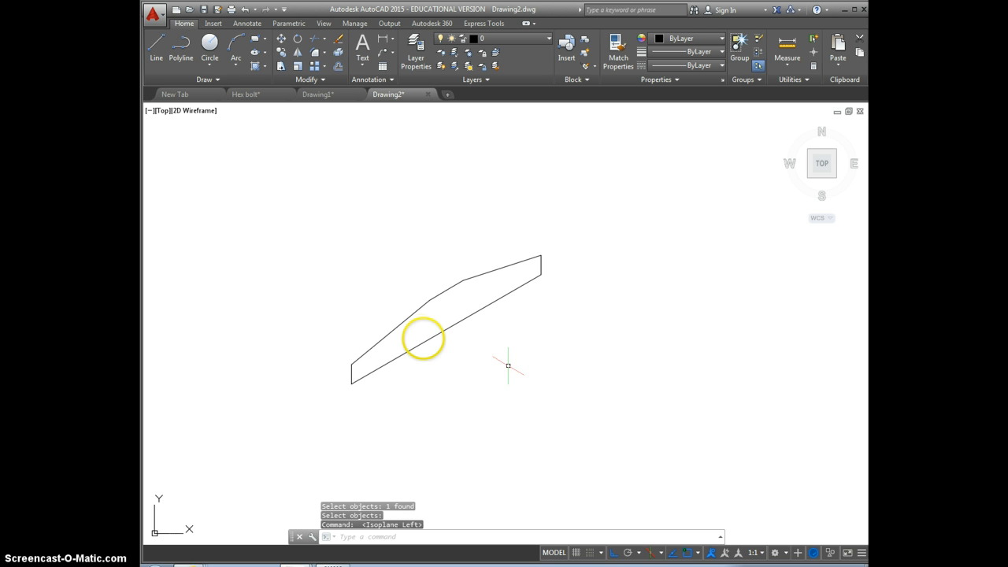
{"action": "left_click", "coordinate": [153, 54]}
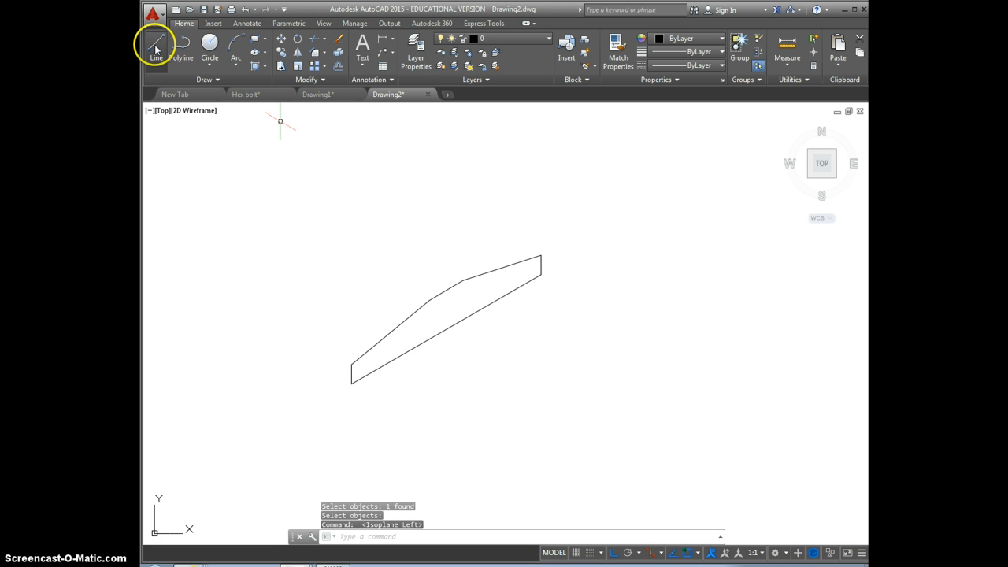
{"action": "left_click", "coordinate": [352, 383]}
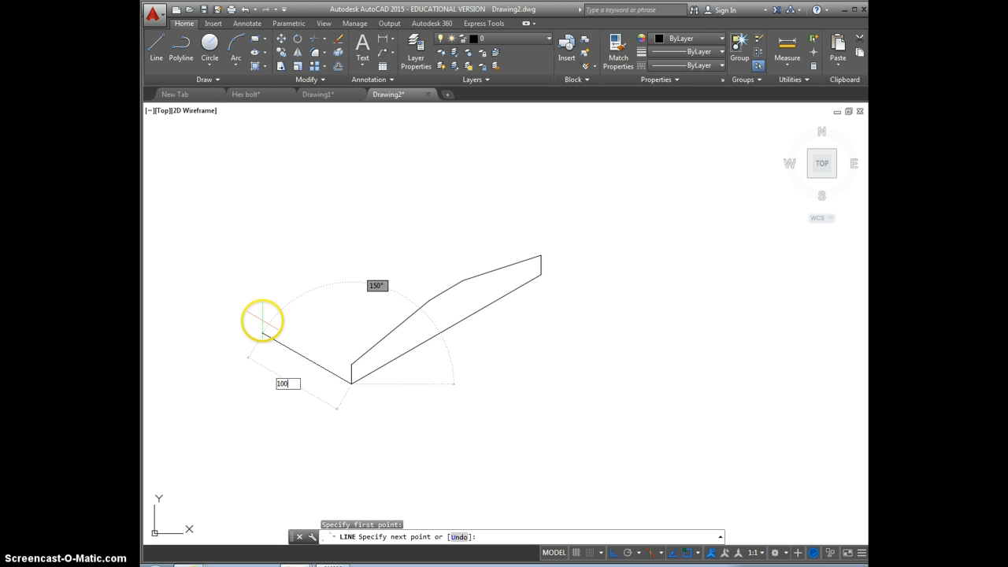
{"action": "type", "text": "100"}
{"action": "key", "text": "Return"}
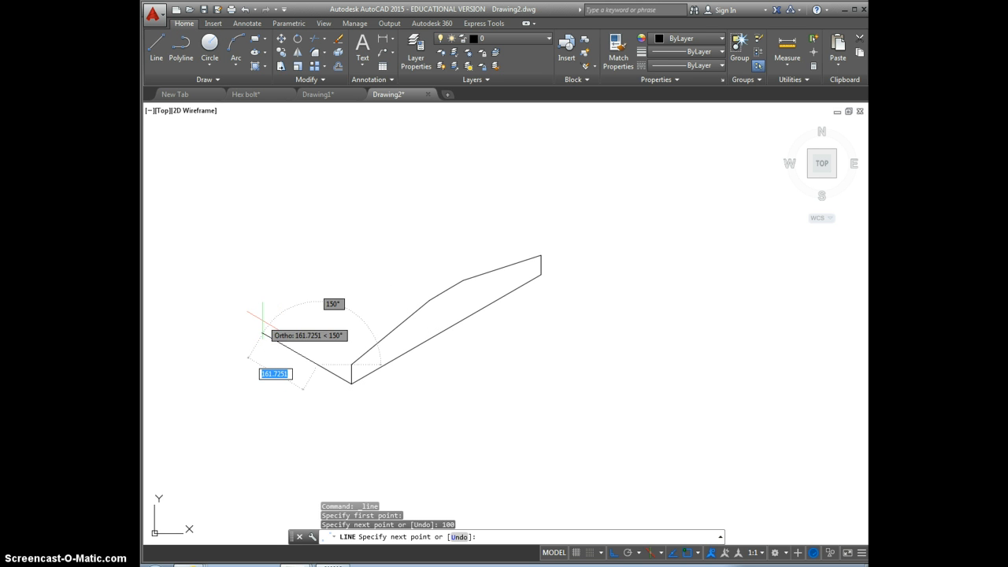
{"action": "key", "text": "Return"}
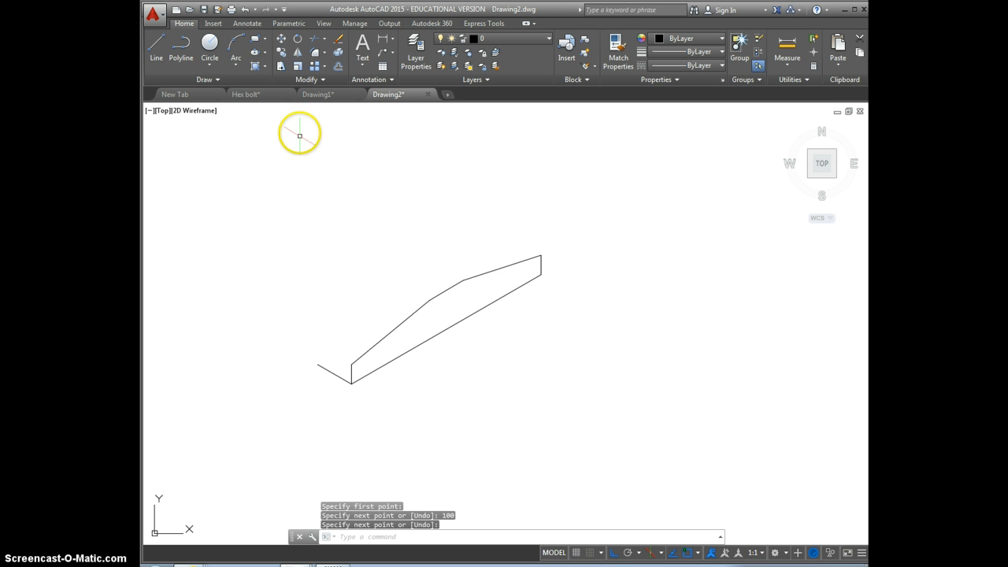
Step: Copy the 100 depth line from the outline's lower-left corner to each of the four corners along its upper edge
{"action": "left_click", "coordinate": [281, 52]}
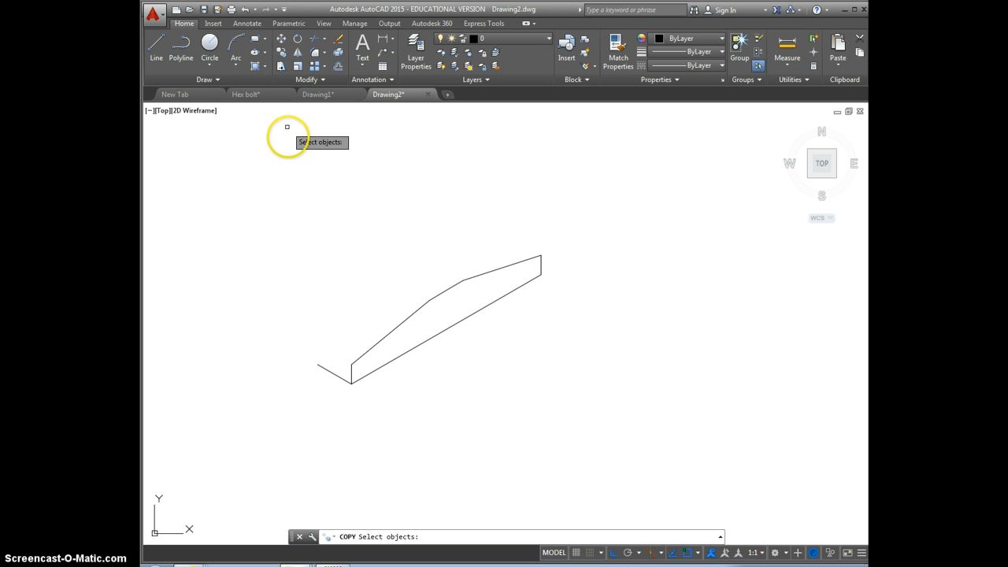
{"action": "left_click", "coordinate": [332, 374]}
{"action": "key", "text": "Return"}
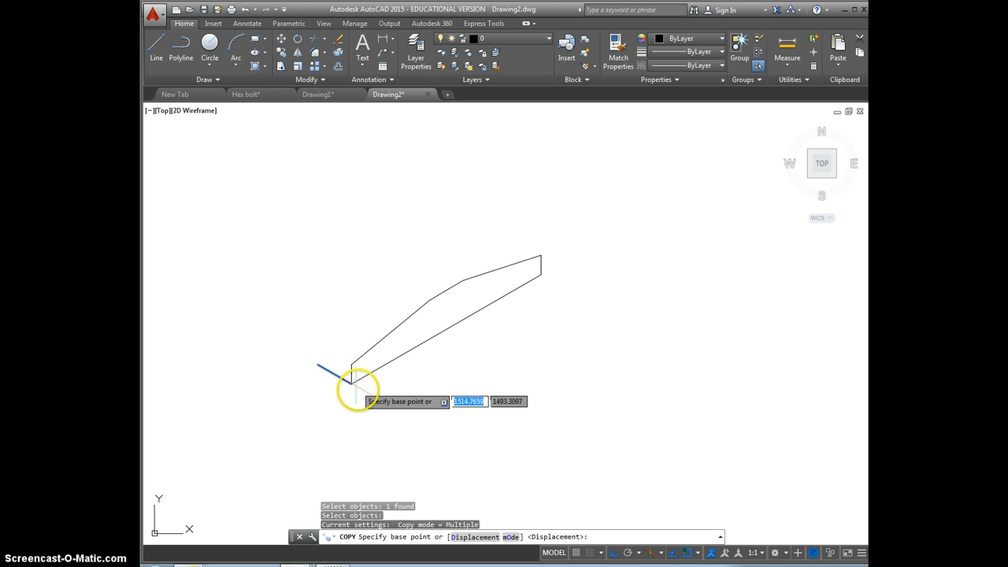
{"action": "left_click", "coordinate": [351, 384]}
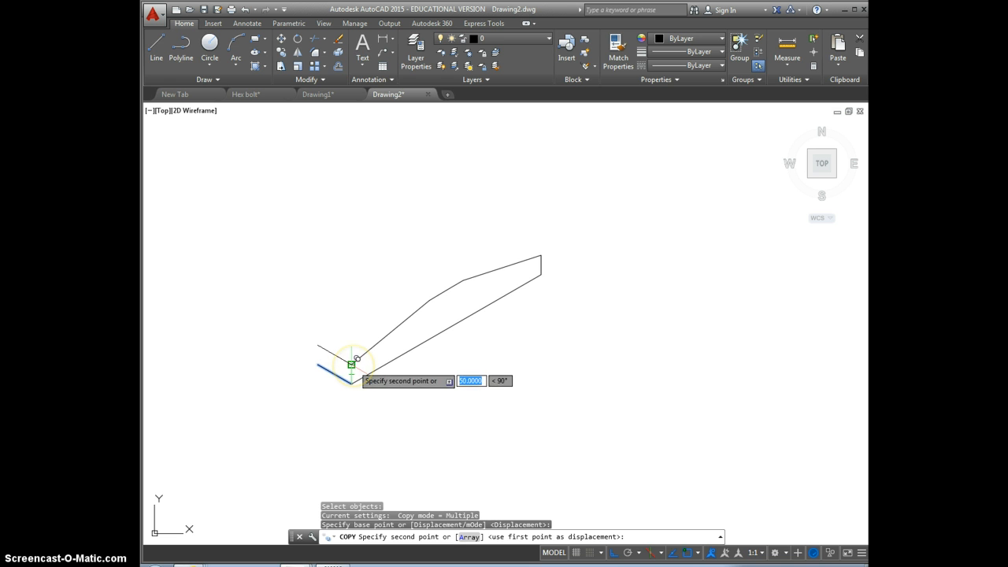
{"action": "left_click", "coordinate": [351, 365]}
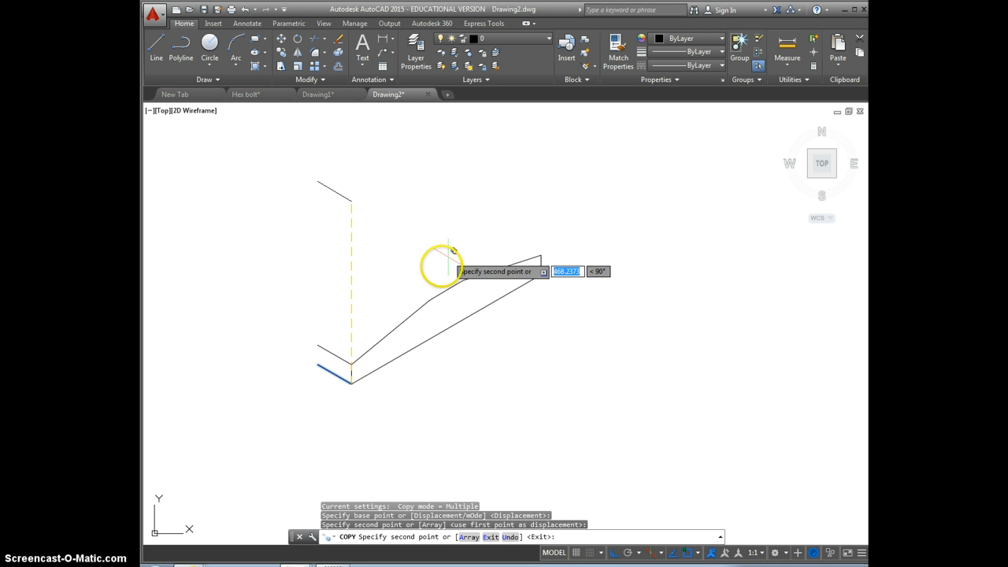
{"action": "left_click", "coordinate": [430, 300]}
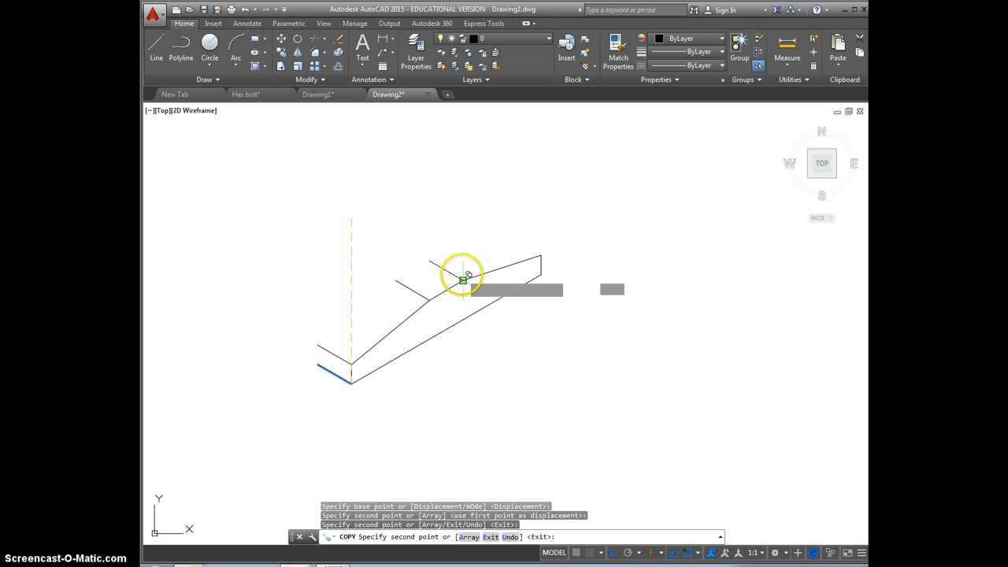
{"action": "left_click", "coordinate": [463, 280]}
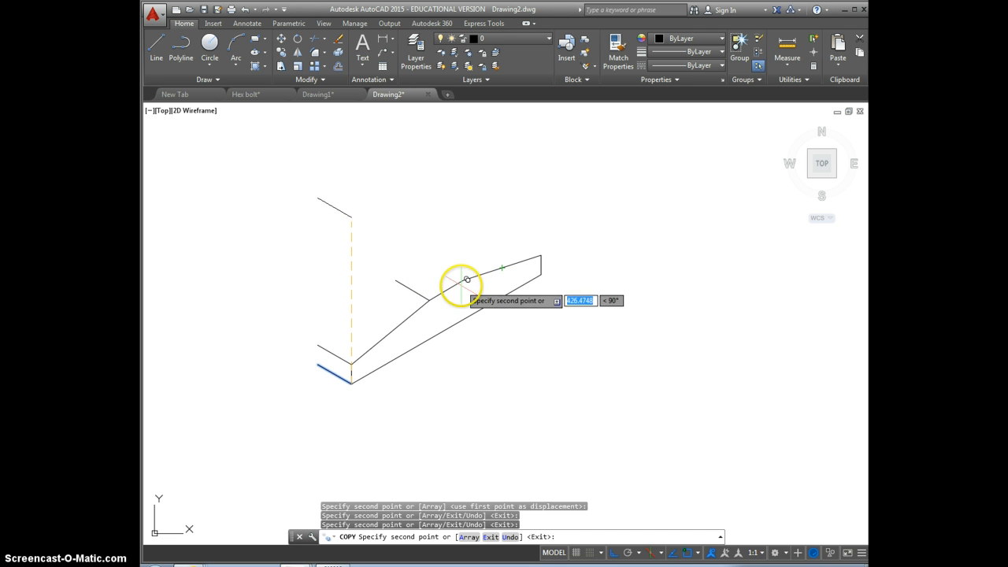
{"action": "left_click", "coordinate": [464, 279]}
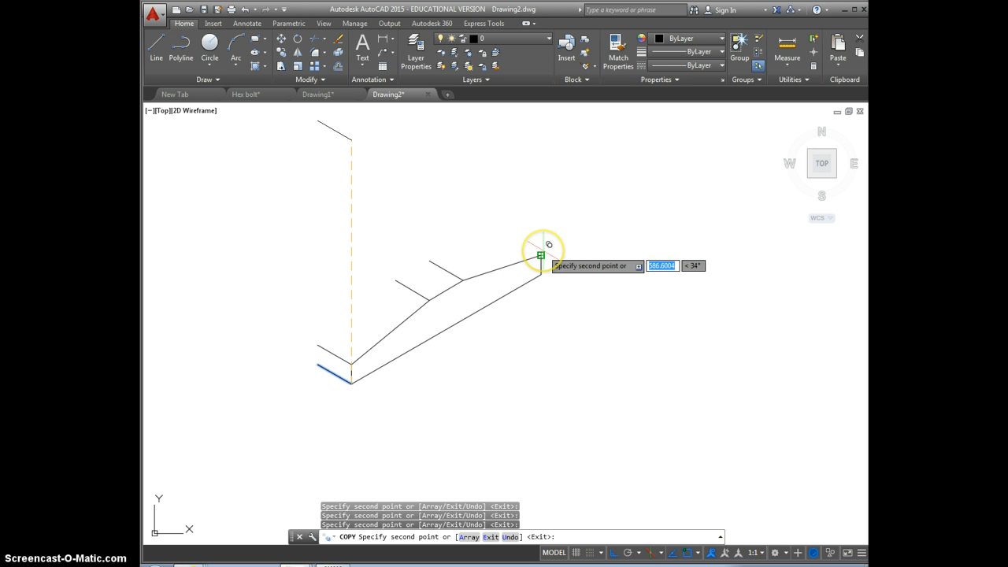
{"action": "left_click", "coordinate": [541, 254]}
{"action": "key", "text": "Escape"}
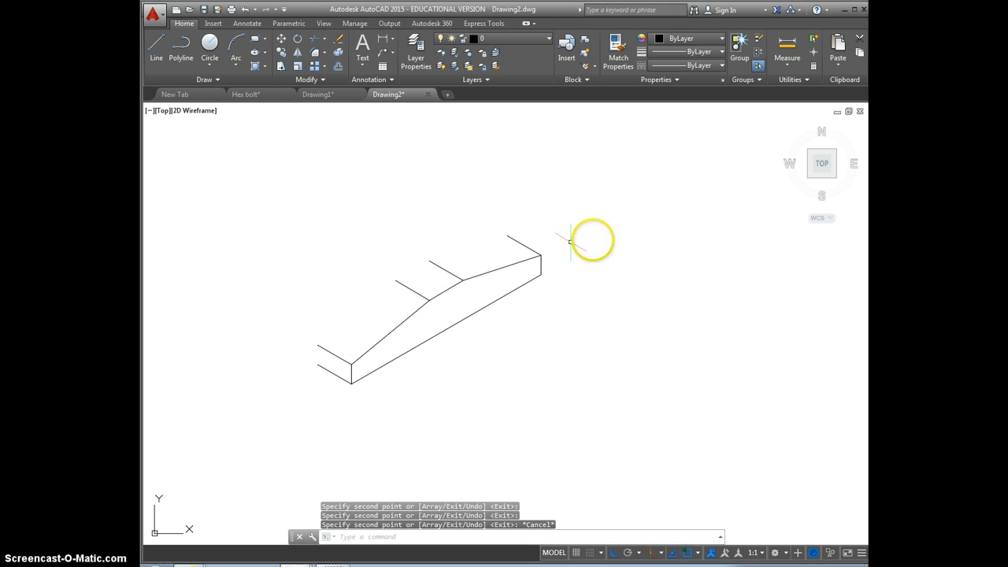
Step: Copy the outline's sloped and flat upper edges from the front upper-left corner to the far end of its depth line
{"action": "left_click", "coordinate": [283, 52]}
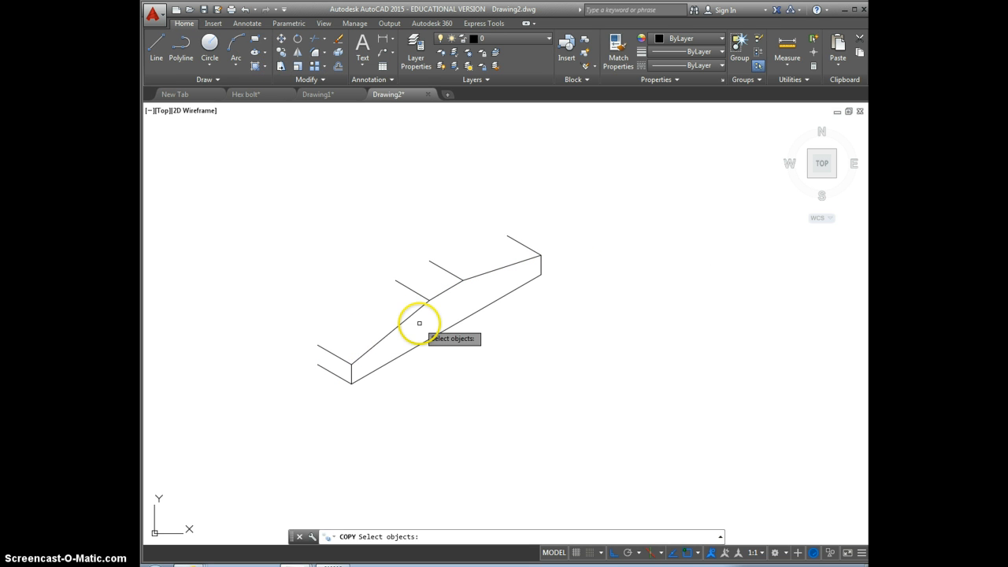
{"action": "left_click", "coordinate": [488, 268]}
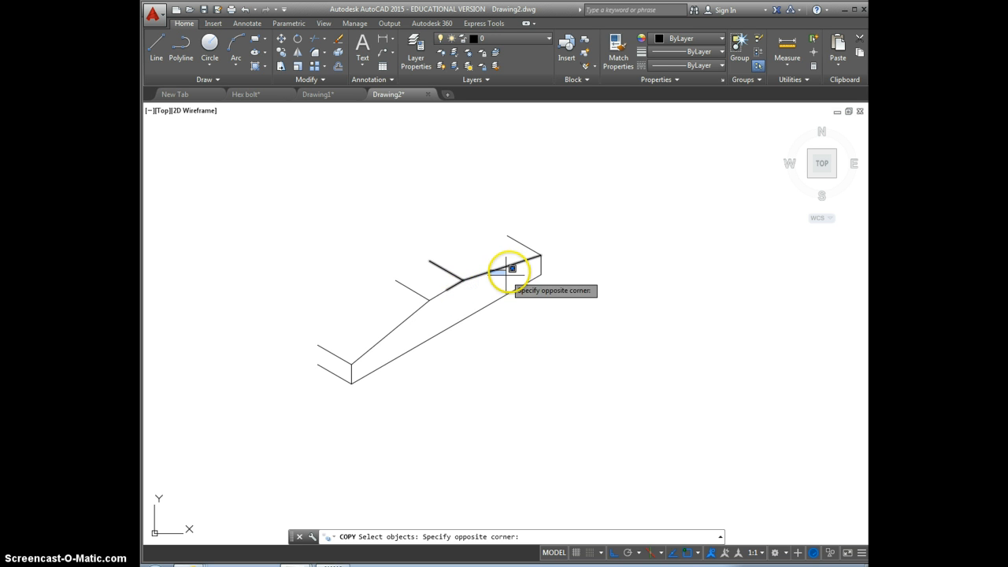
{"action": "left_click", "coordinate": [511, 270]}
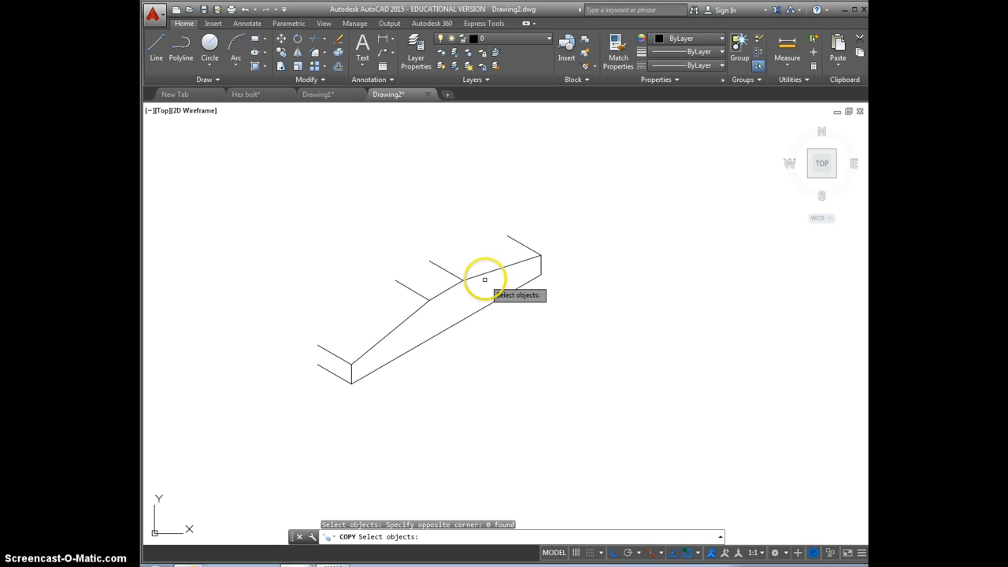
{"action": "left_click", "coordinate": [485, 273]}
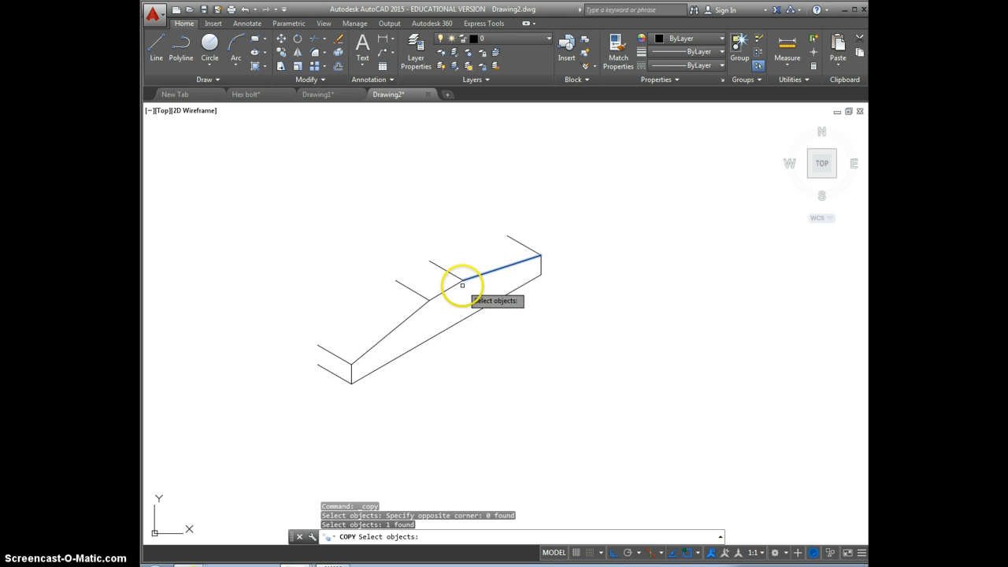
{"action": "left_click", "coordinate": [453, 284]}
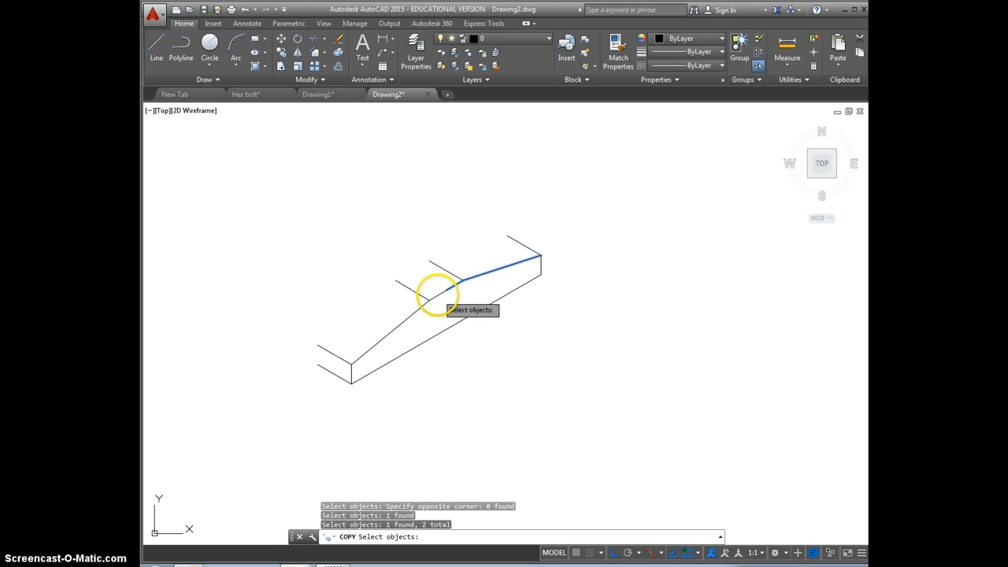
{"action": "left_click", "coordinate": [432, 297]}
{"action": "left_click", "coordinate": [401, 320]}
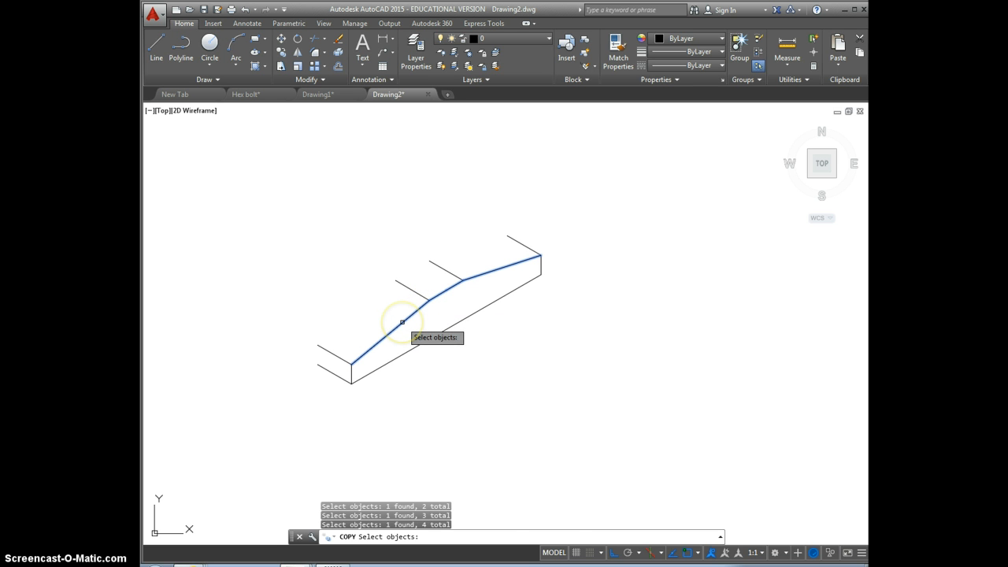
{"action": "key", "text": "Return"}
{"action": "key", "text": "Return"}
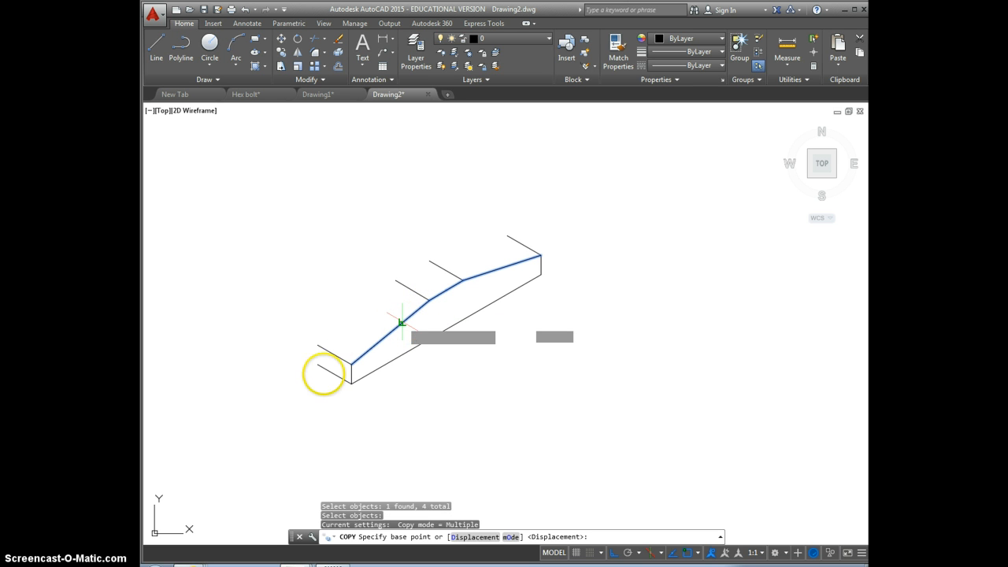
{"action": "left_click", "coordinate": [354, 358]}
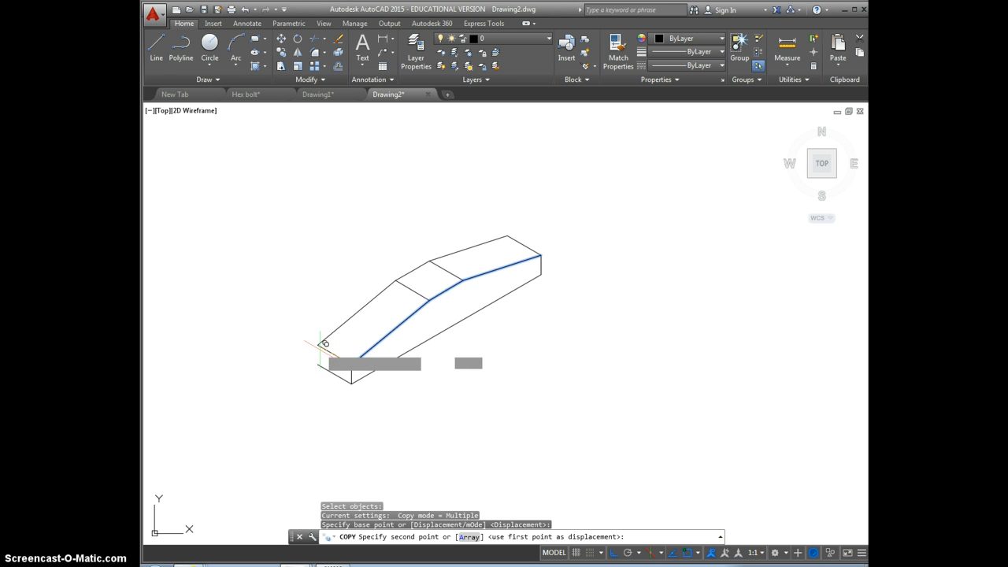
{"action": "left_click", "coordinate": [321, 344]}
{"action": "key", "text": "Escape"}
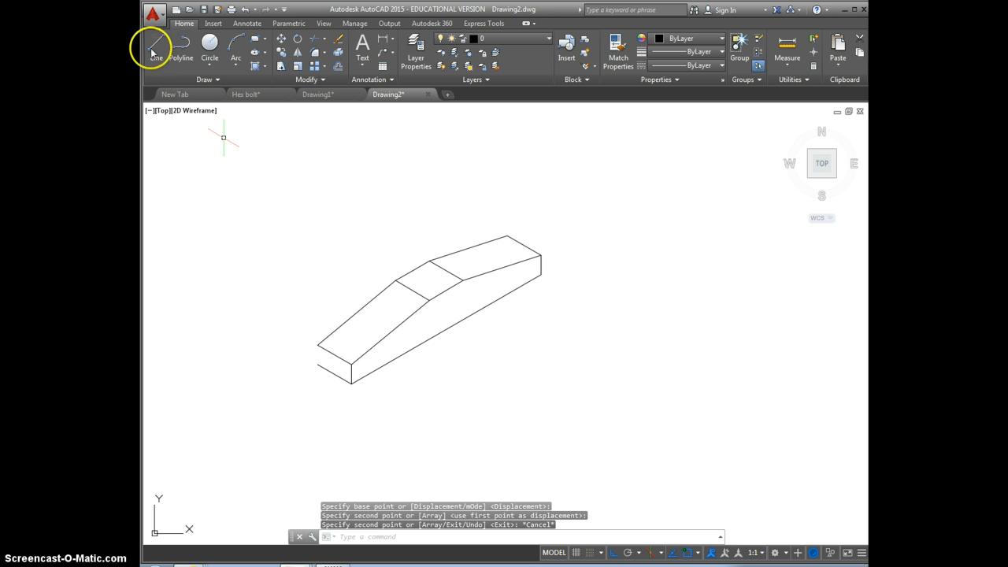
Step: Draw a vertical line closing the left end face between the far ends of its lower and upper depth lines
{"action": "type", "text": "l"}
{"action": "key", "text": "Return"}
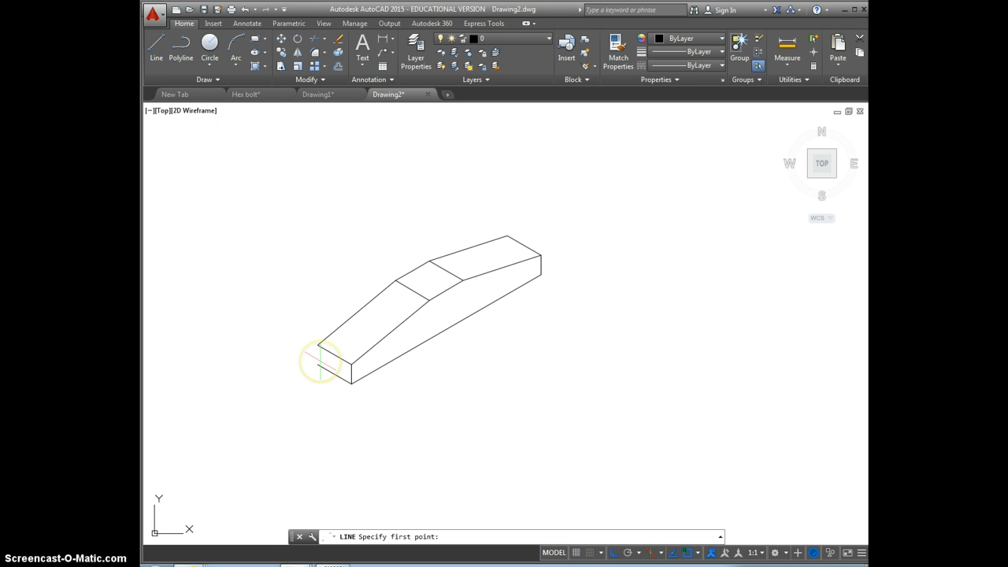
{"action": "left_click", "coordinate": [318, 363]}
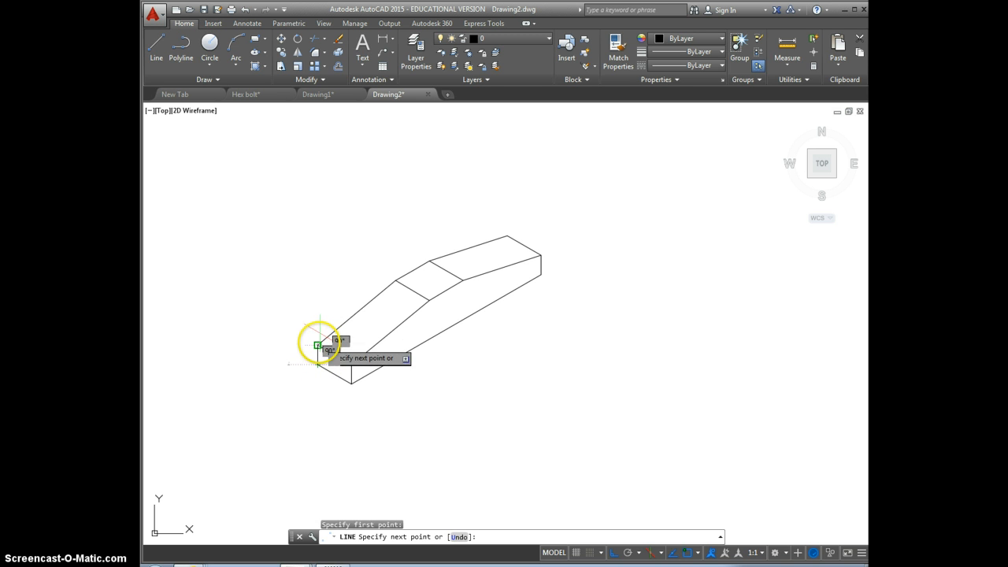
{"action": "left_click", "coordinate": [317, 345]}
{"action": "key", "text": "Escape"}
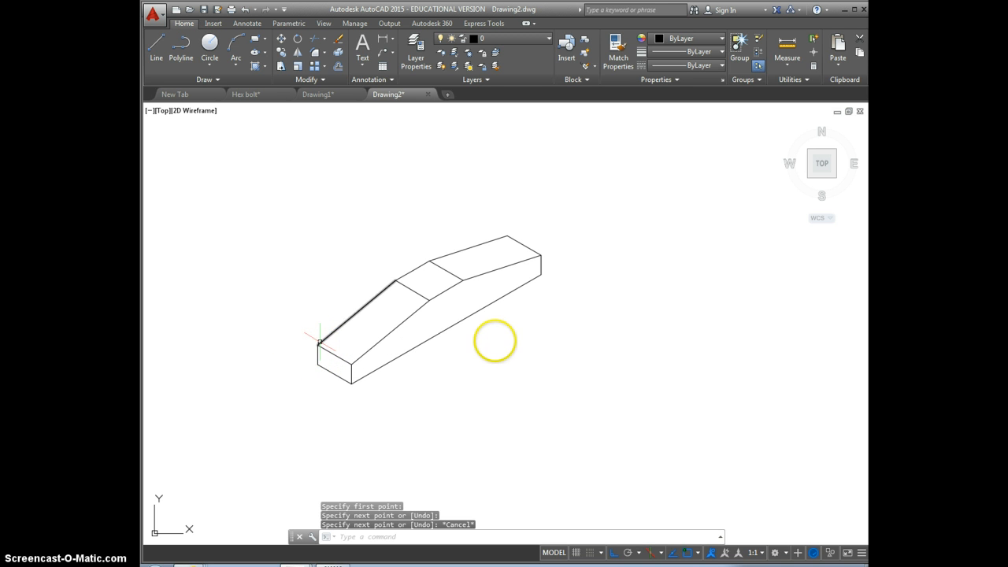
Step: Save the drawing as "Composite beam" in the autocad 2015 folder as an AutoCAD 2013 drawing
{"action": "left_click", "coordinate": [205, 11]}
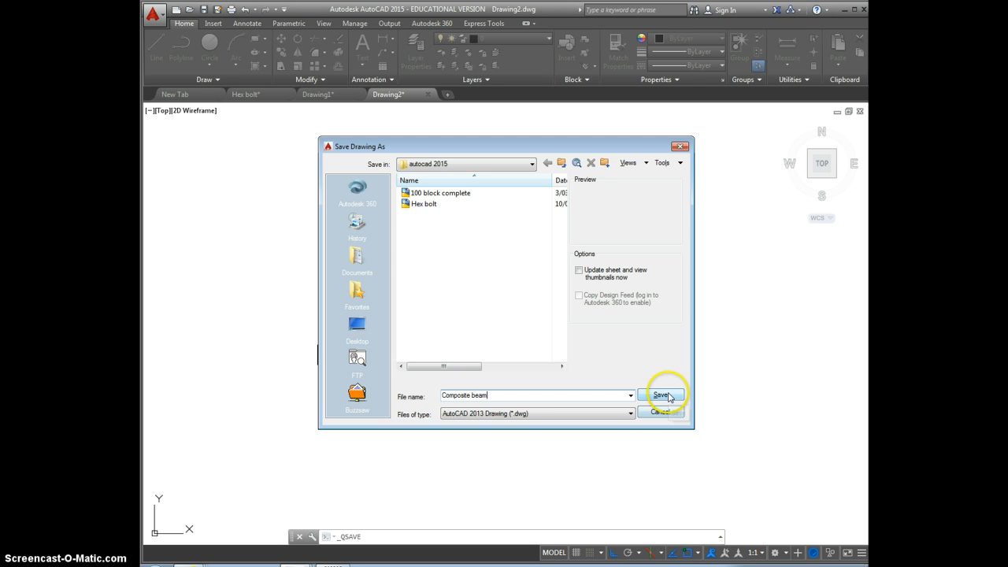
{"action": "left_click", "coordinate": [660, 395]}
{"action": "key", "text": "Escape"}
{"action": "key", "text": "Escape"}
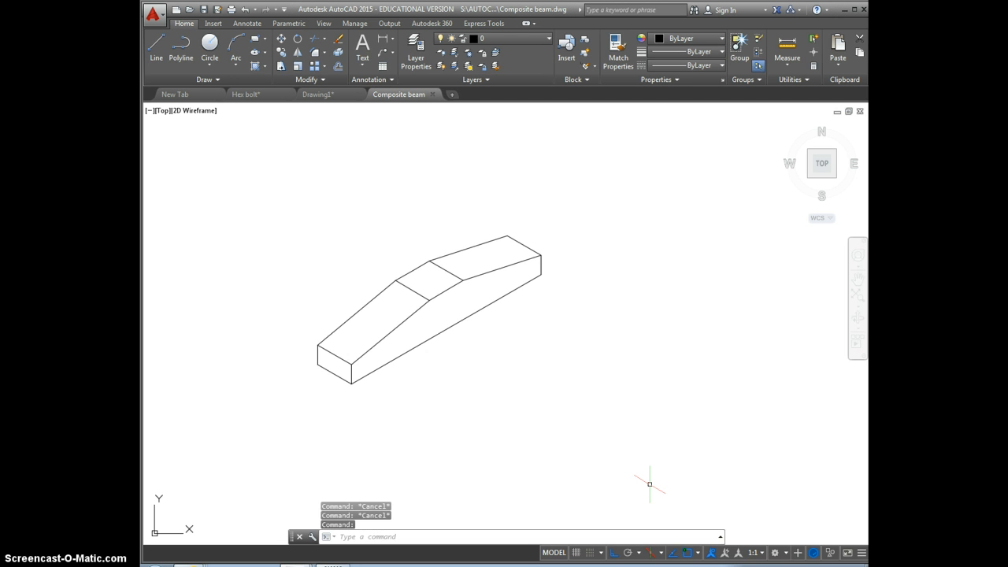